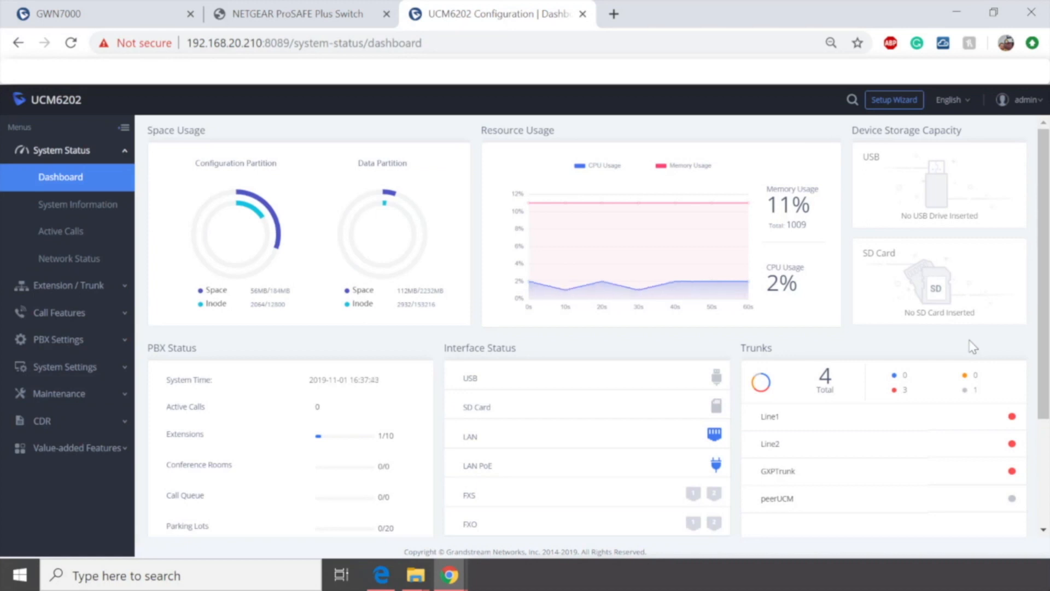
Step: Open the Email Settings page under System Settings and set the email Type to Client
click(82, 368)
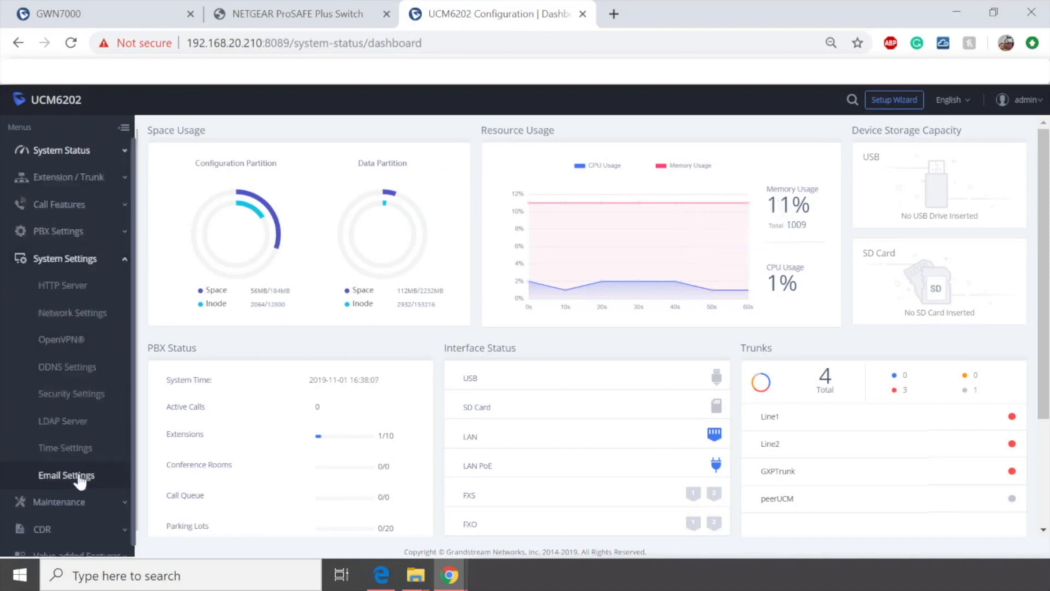
click(66, 475)
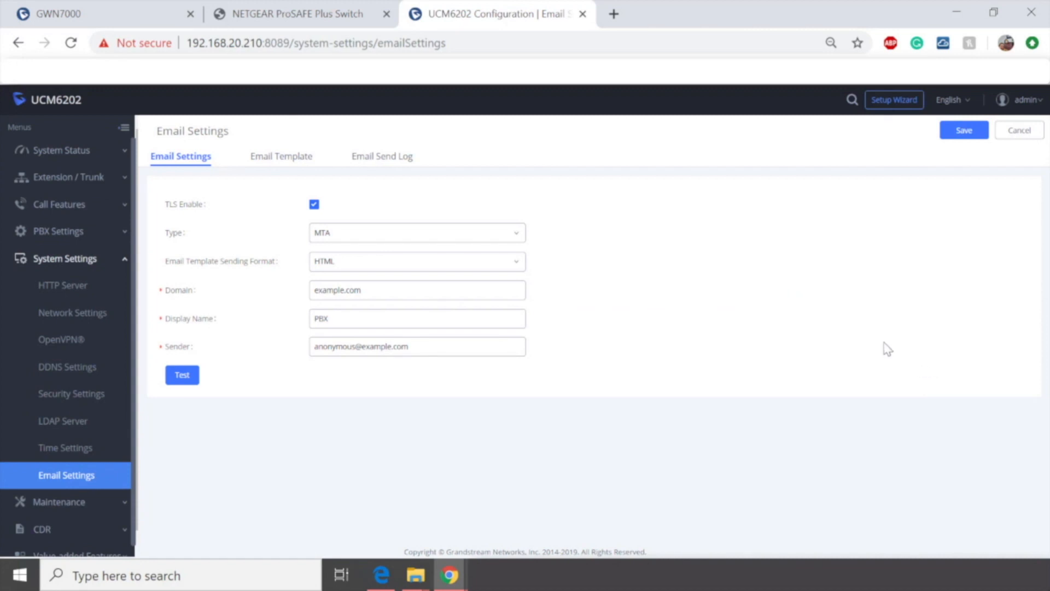
click(348, 236)
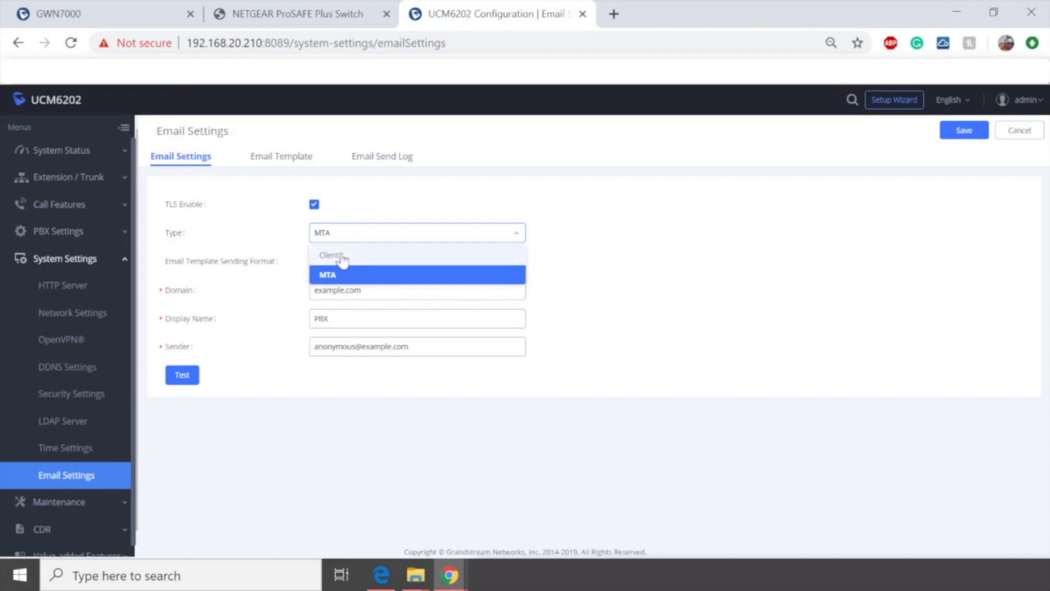
click(331, 255)
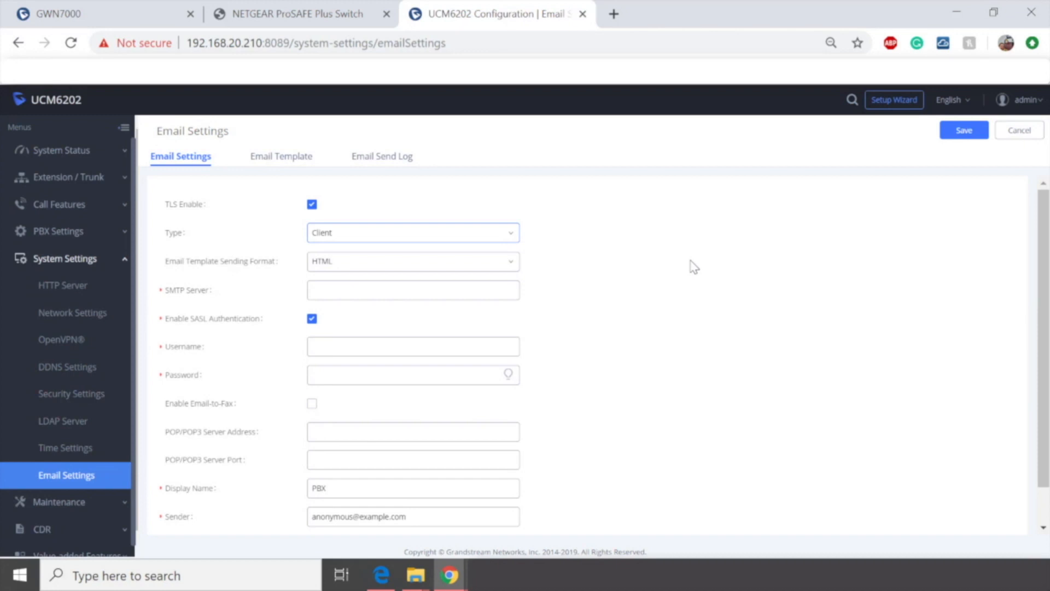
Step: Enter SMTP.gmail.com as the SMTP Server
click(399, 290)
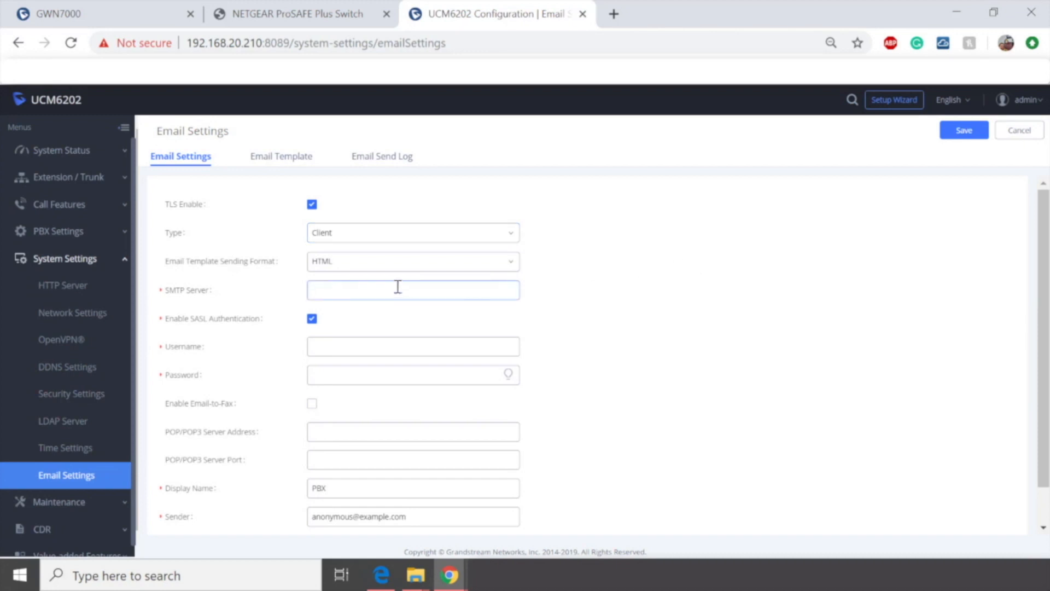
text(SMTP.gma)
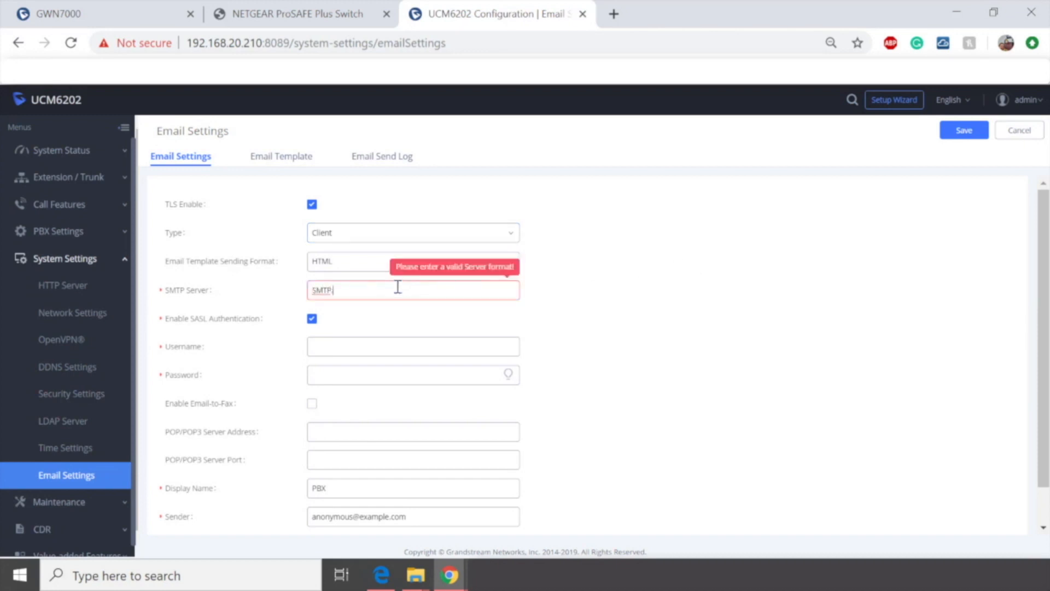
text(il.com)
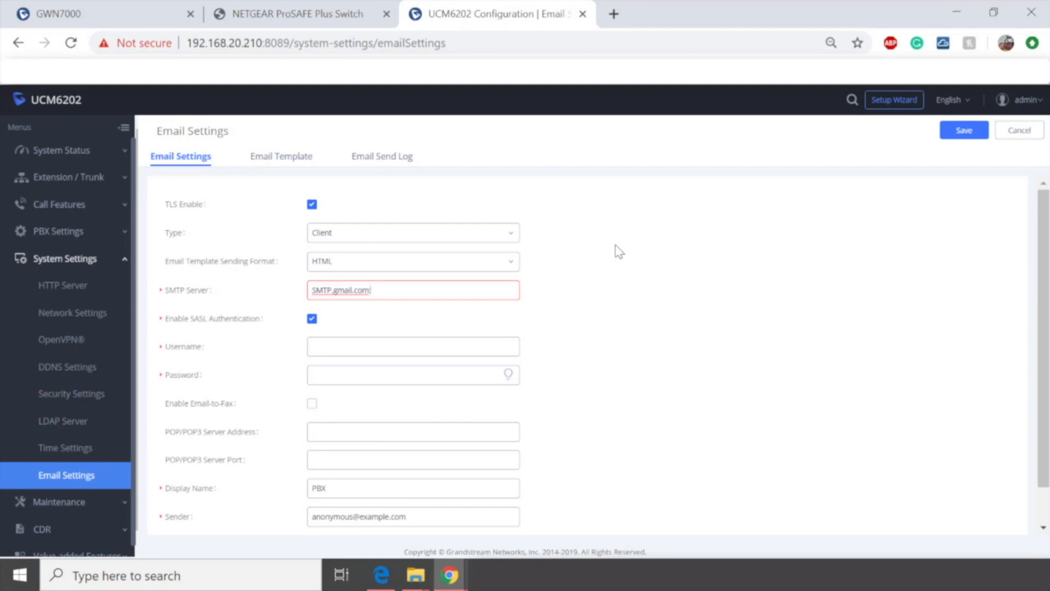
Step: In a new browser tab, search the web for gmail sending email settings
click(614, 14)
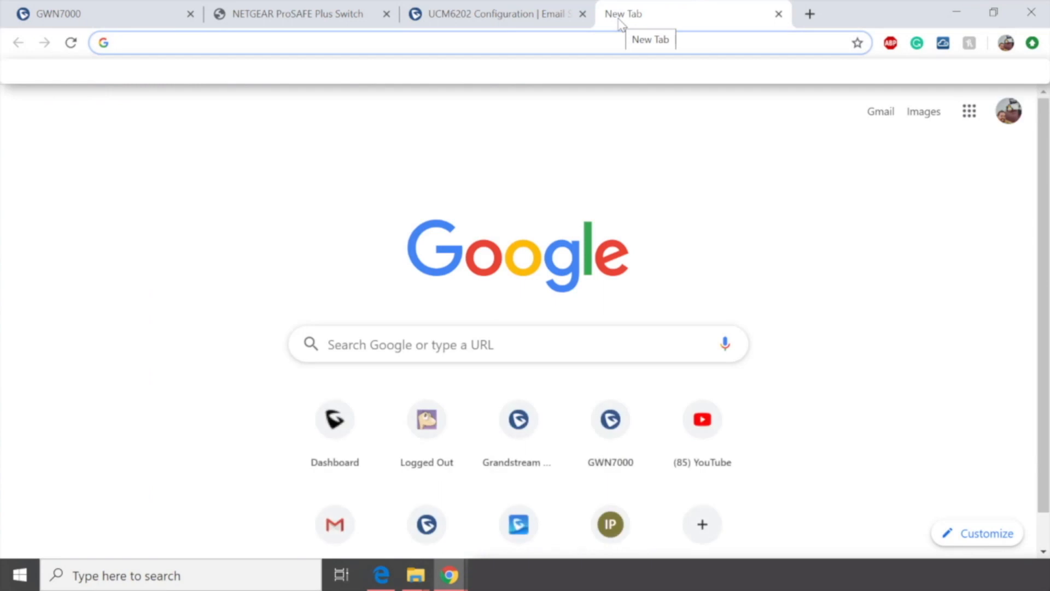
text(gmail send)
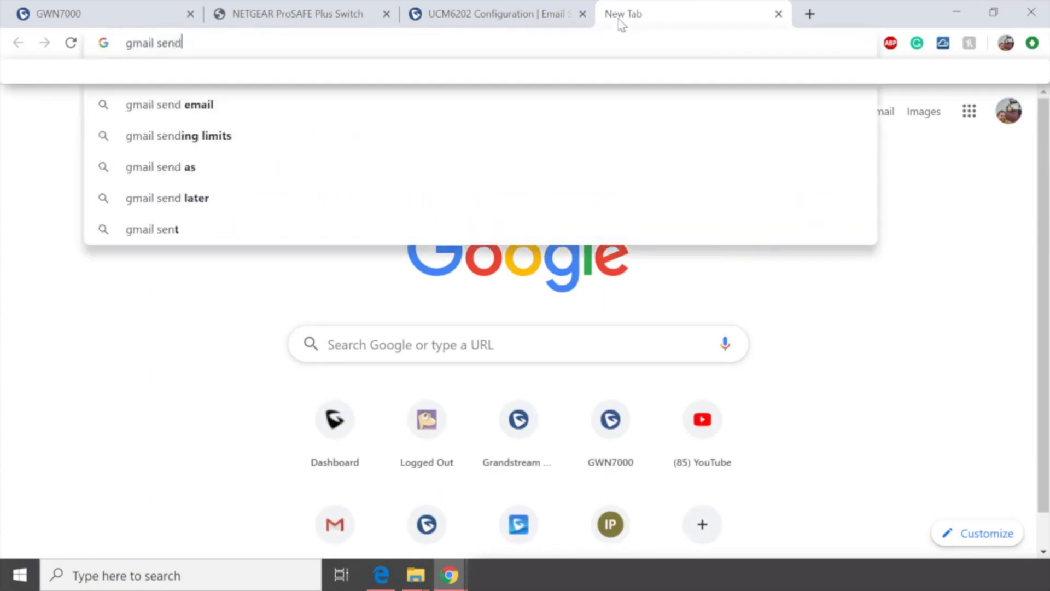
text(ing email )
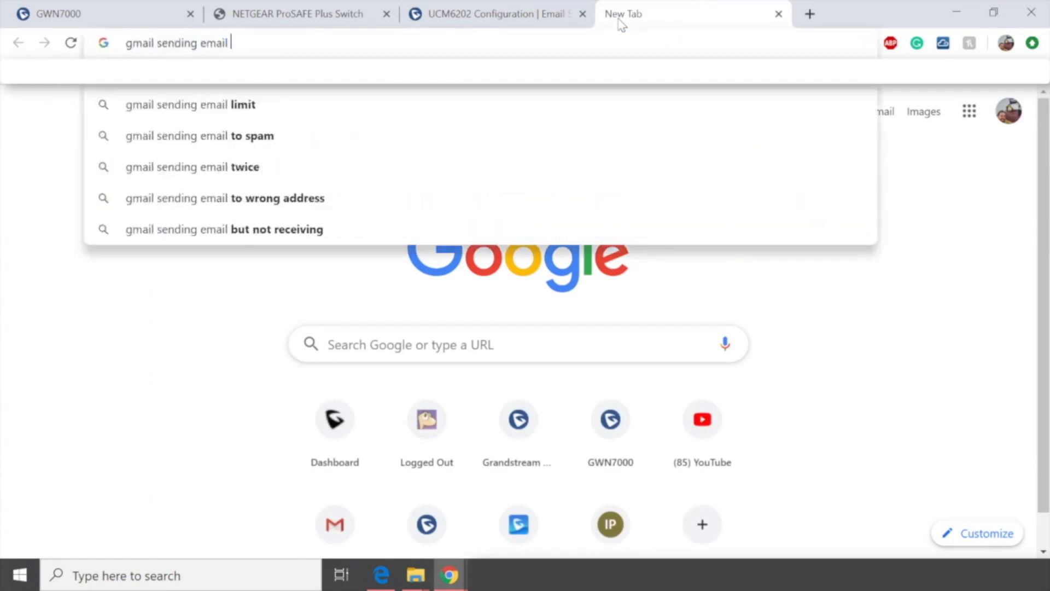
text(settings)
key(Return)
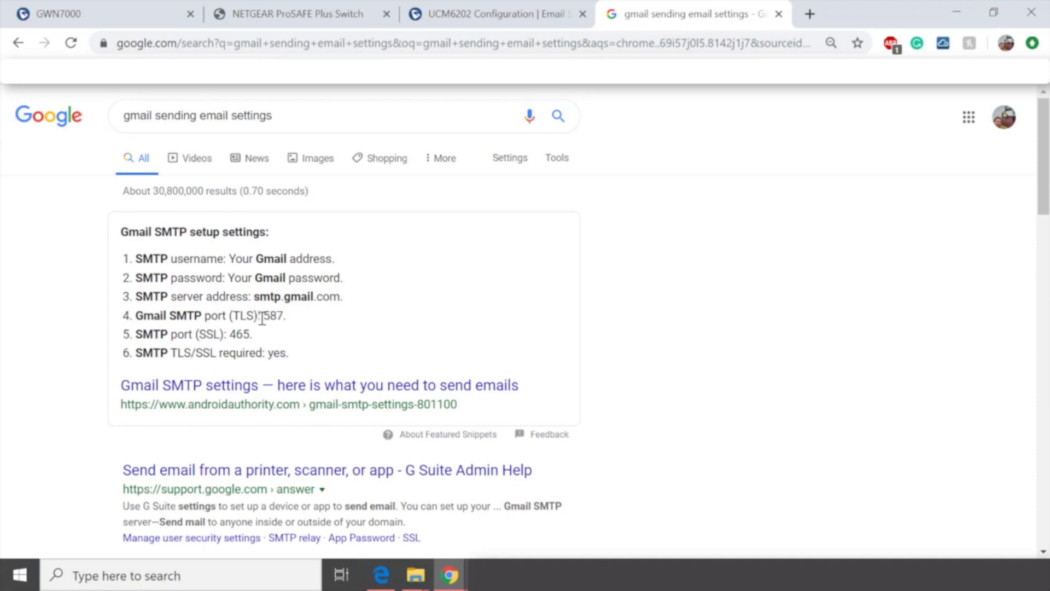
Step: Copy Gmail's TLS port 587 from the results and append it to the SMTP Server as SMTP.gmail.com:587
drag(265, 315, 283, 315)
key(ctrl+c)
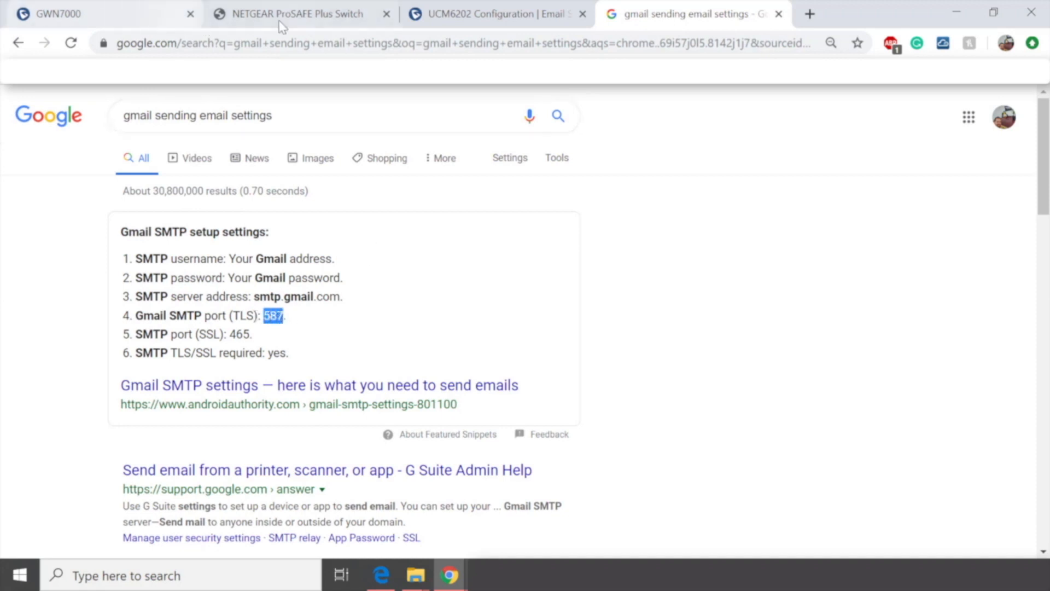
click(495, 14)
text(:5)
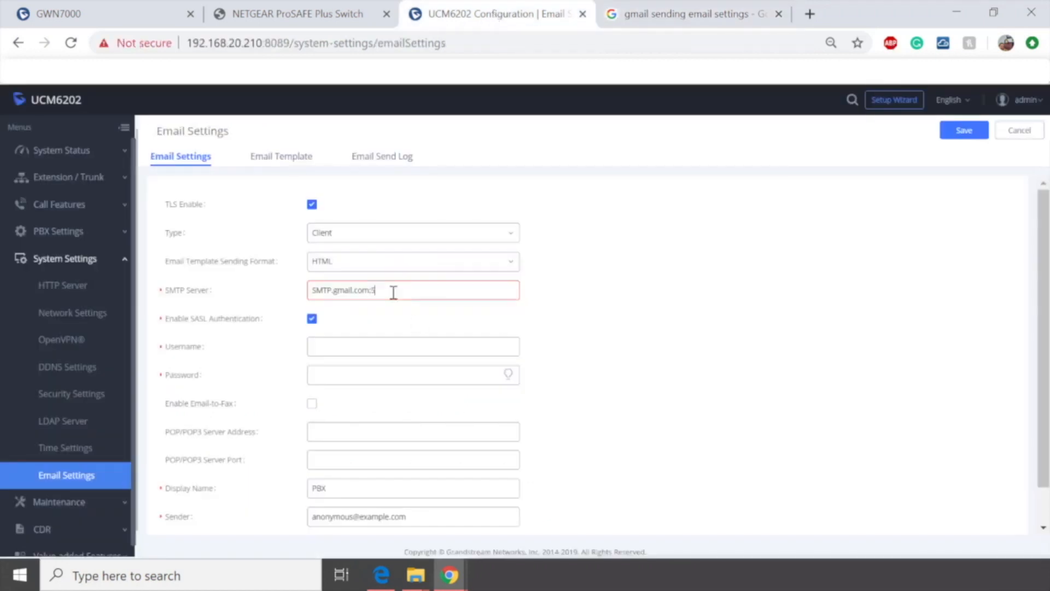
key(ctrl+v)
Step: Paste the Gmail account's e-mail address into the Username field
click(392, 346)
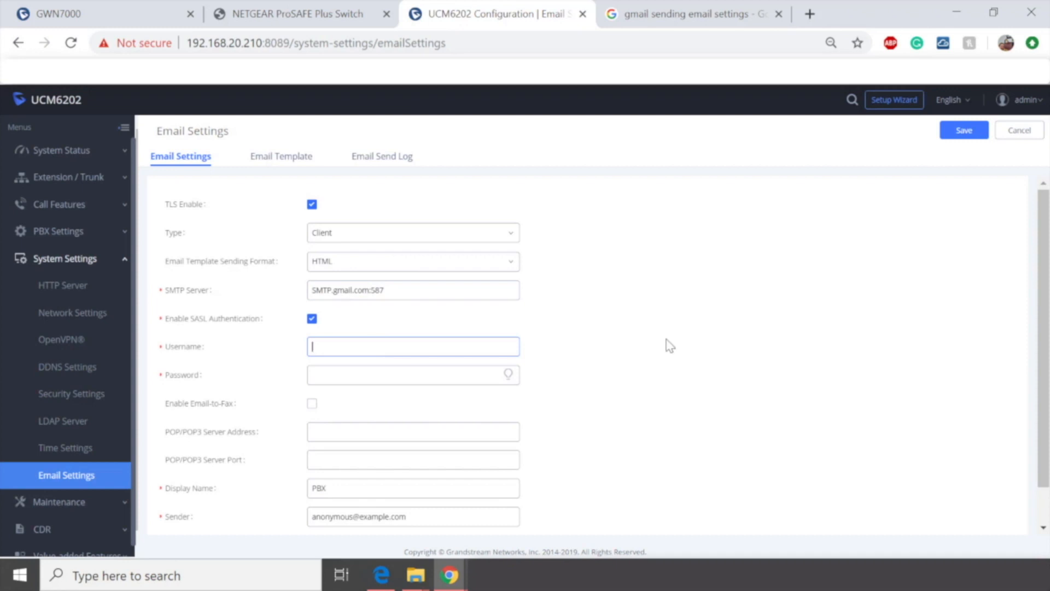
click(380, 347)
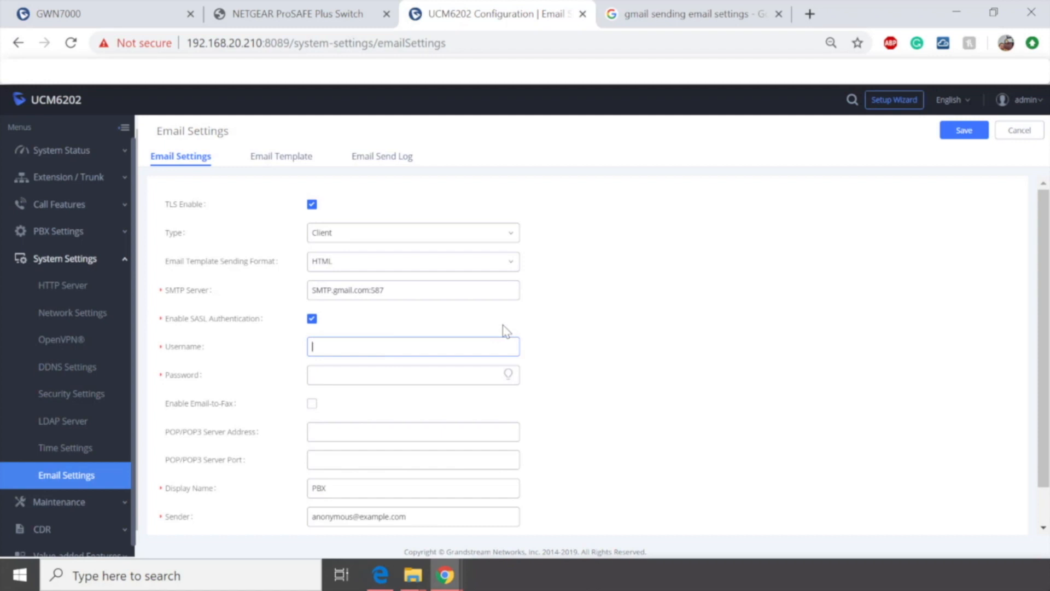
key(ctrl+v)
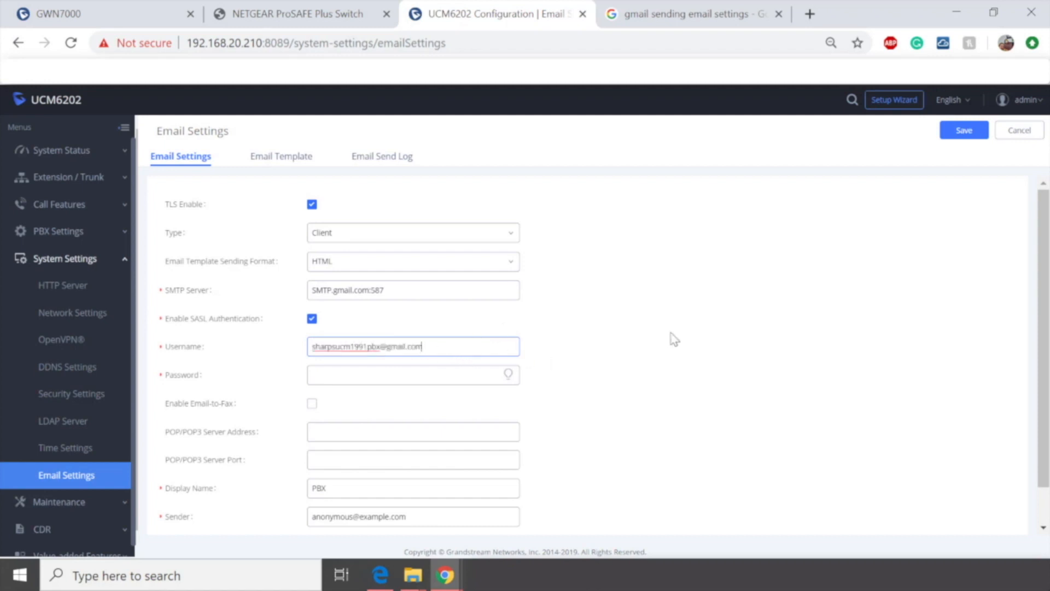
Step: Enter the Gmail account password in the Password field
click(352, 372)
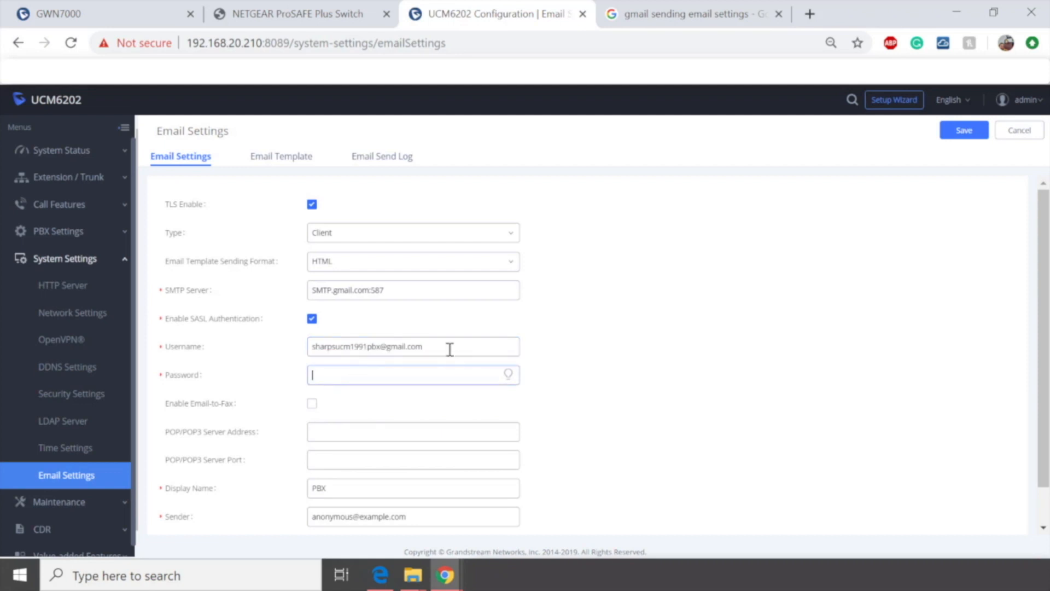
drag(431, 345, 283, 357)
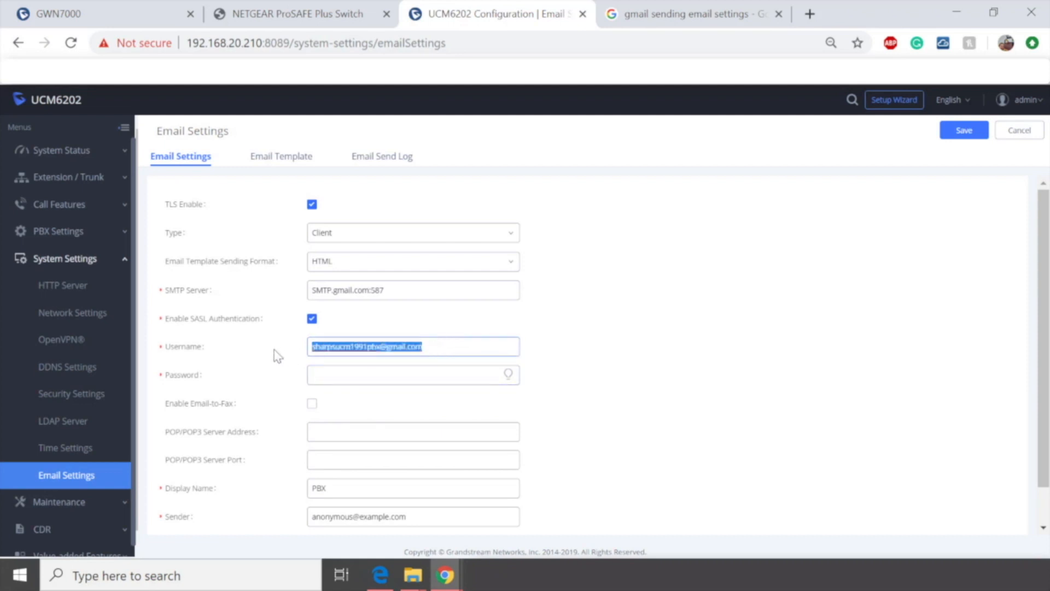
click(364, 372)
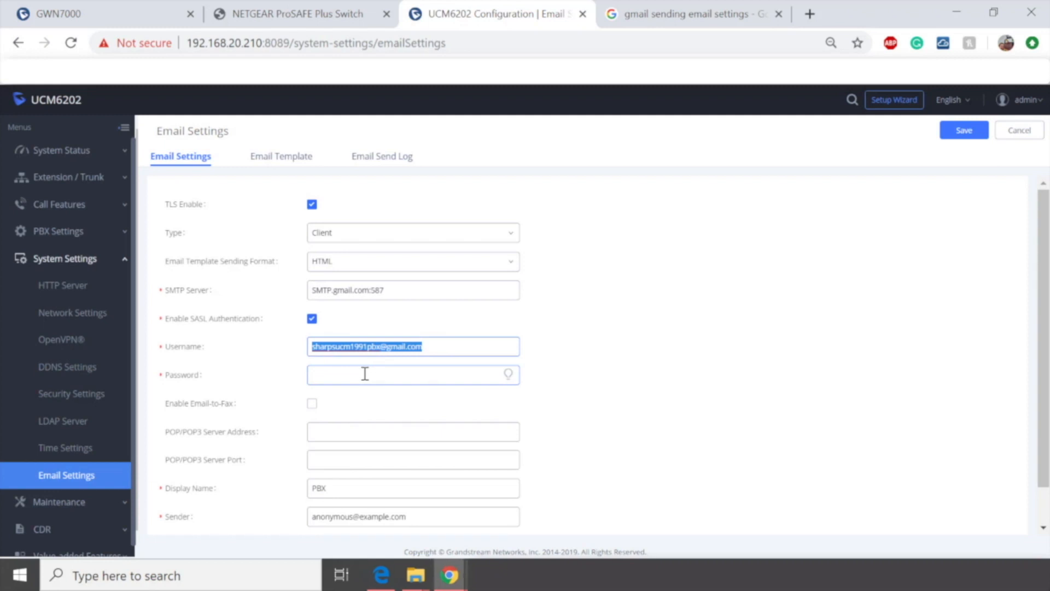
click(364, 374)
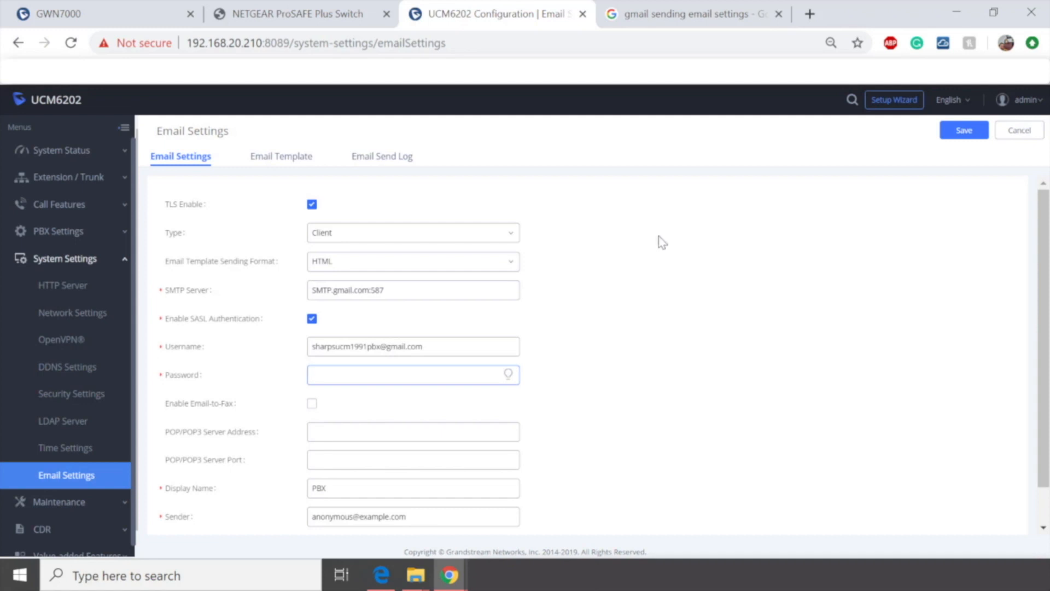
drag(435, 344, 300, 355)
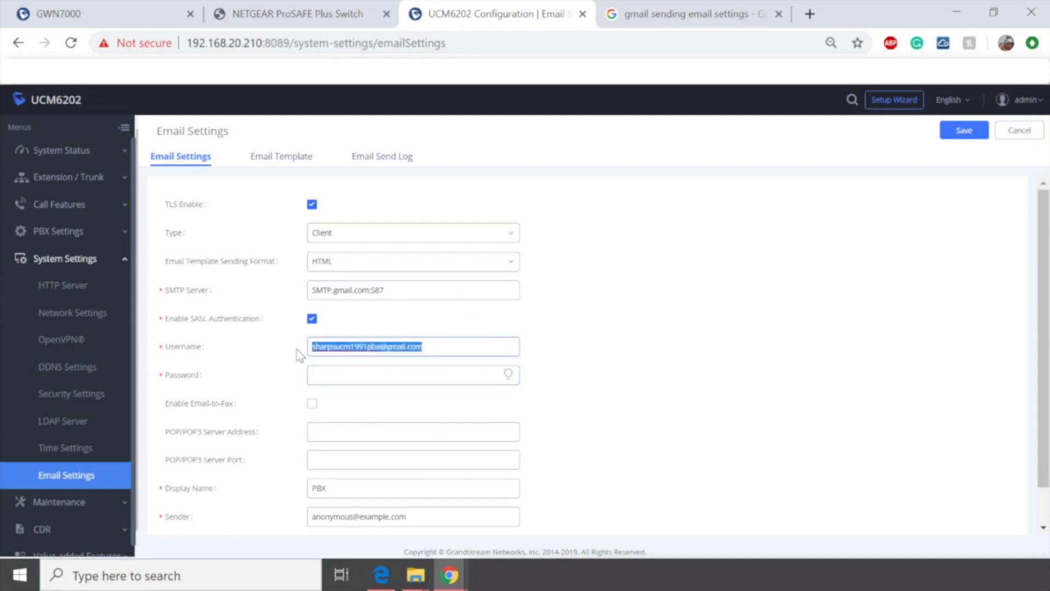
click(366, 373)
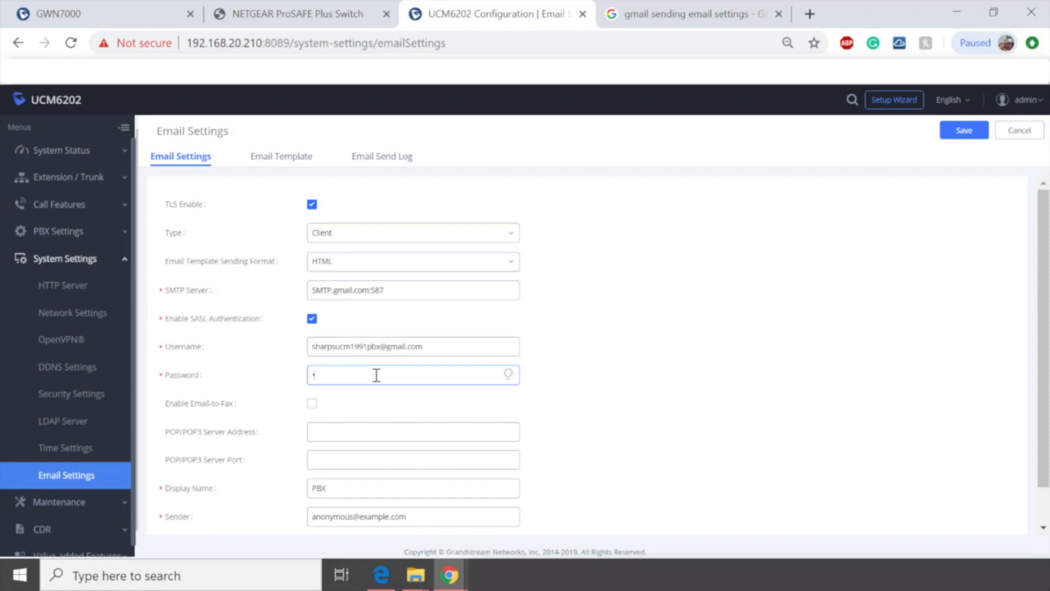
text(***********)
Step: Enable Email-to-Fax and review the blacklist/whitelist options
click(312, 403)
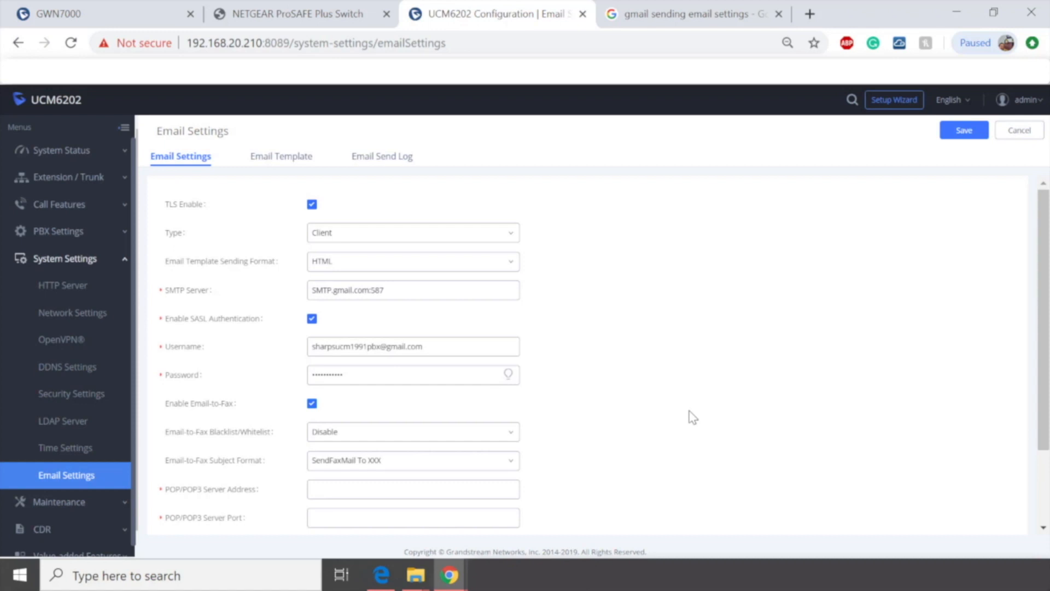
click(425, 435)
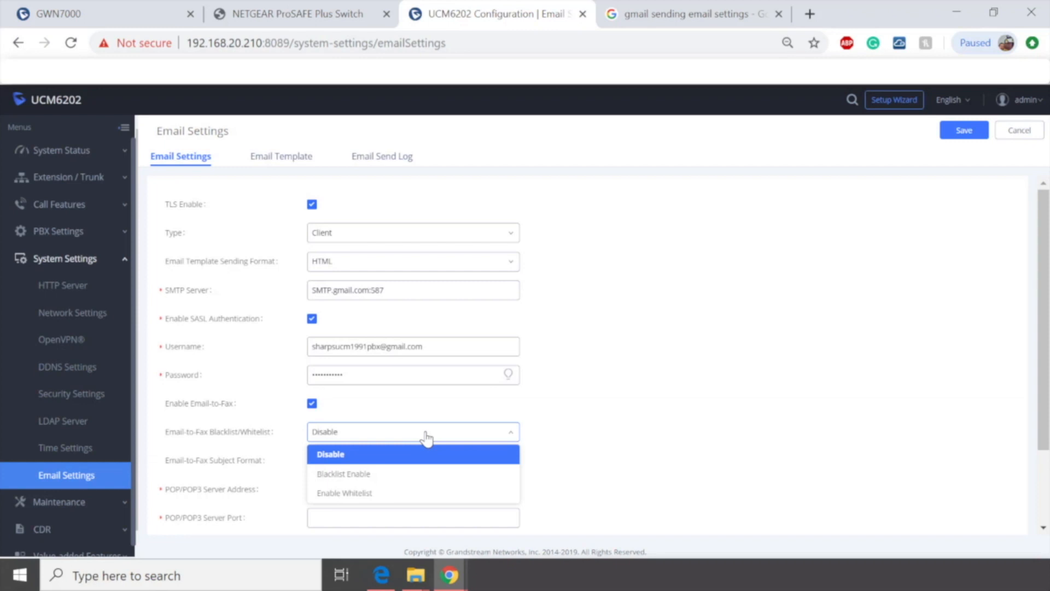
click(687, 418)
scroll(698, 340, down, 2)
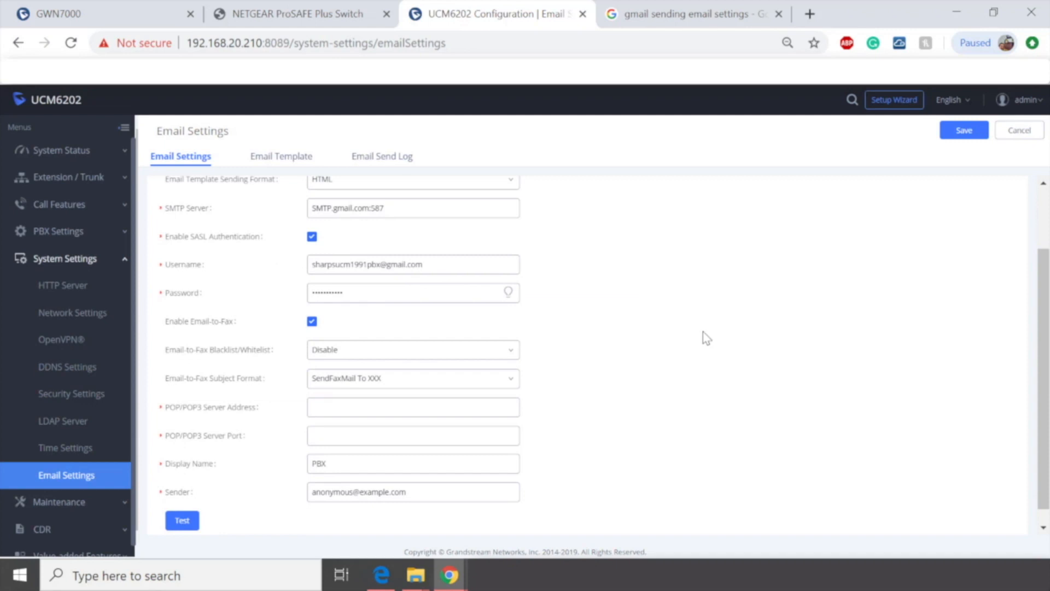
Step: Search the web for gmail pop/pop3 settings in the Google tab
click(699, 16)
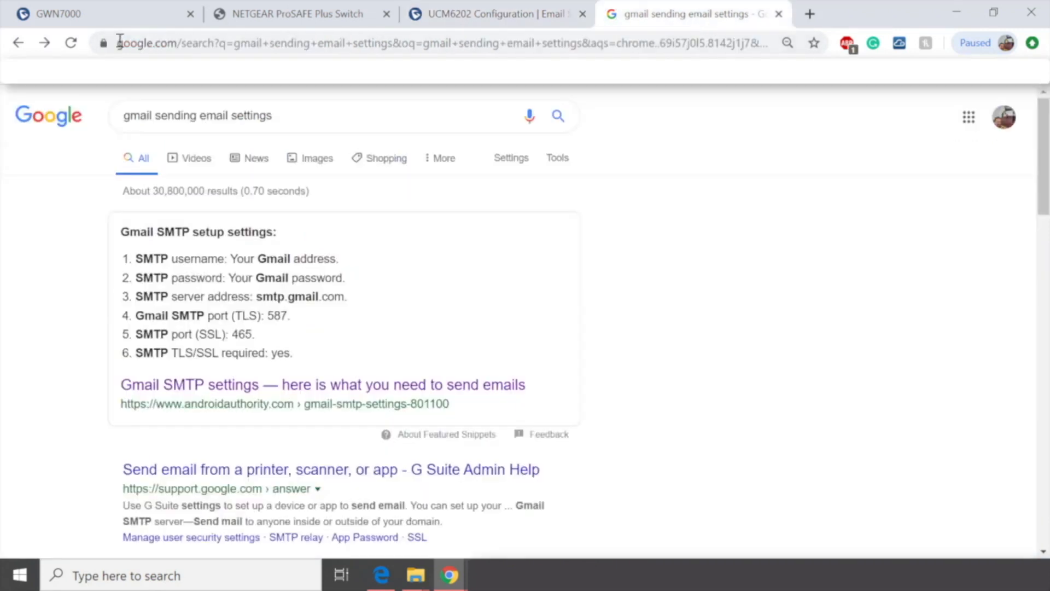
drag(346, 118, 155, 118)
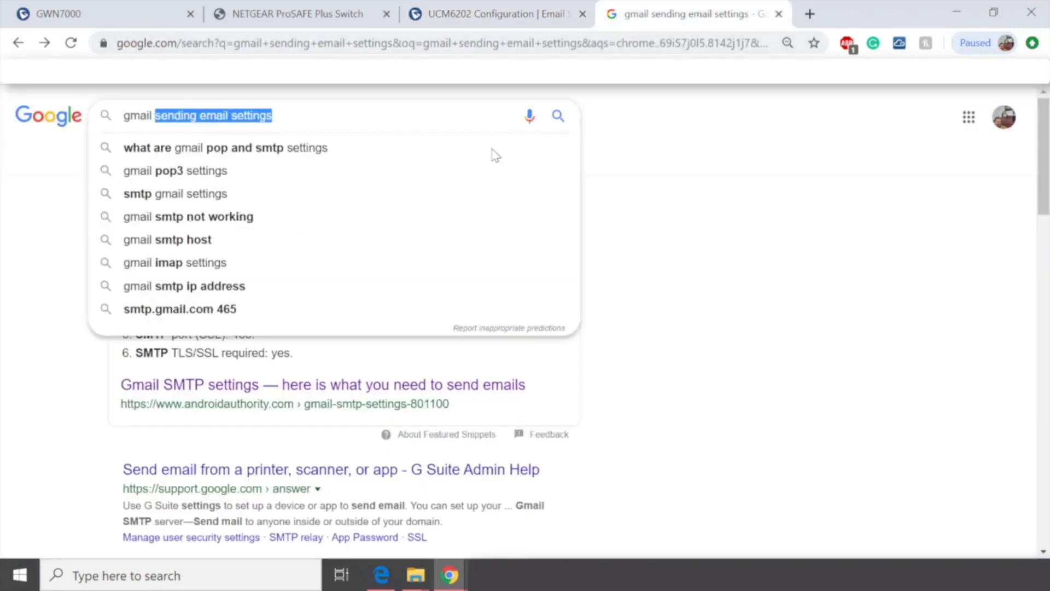
key(BackSpace)
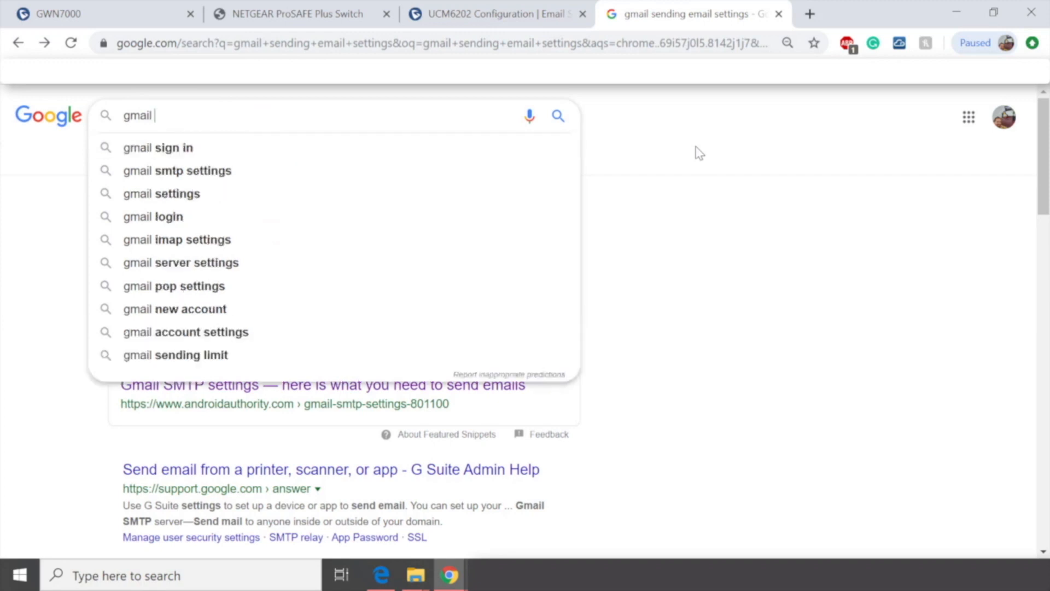
text(pop/)
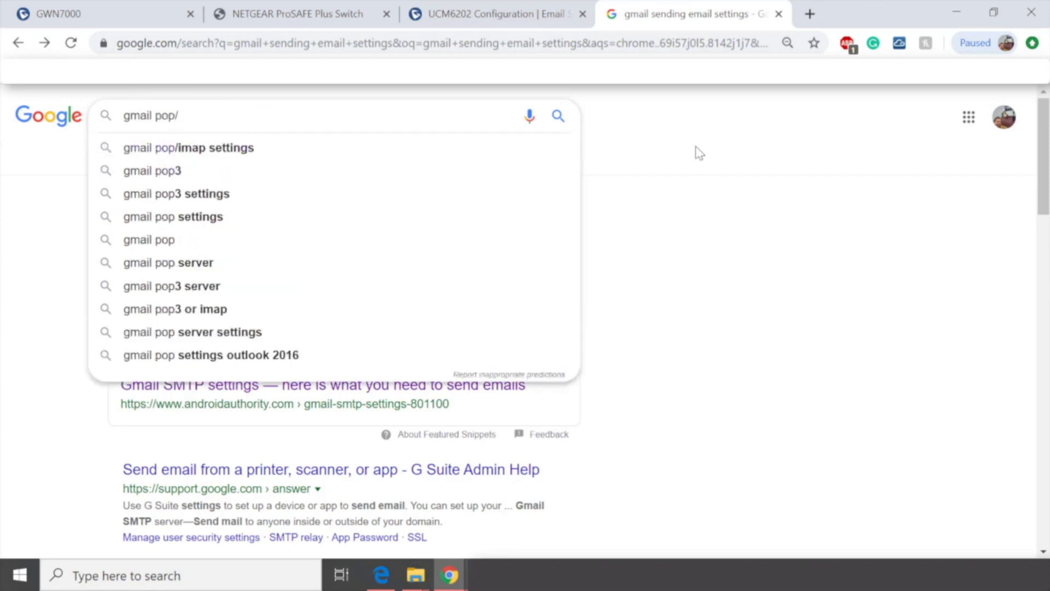
text(pop3)
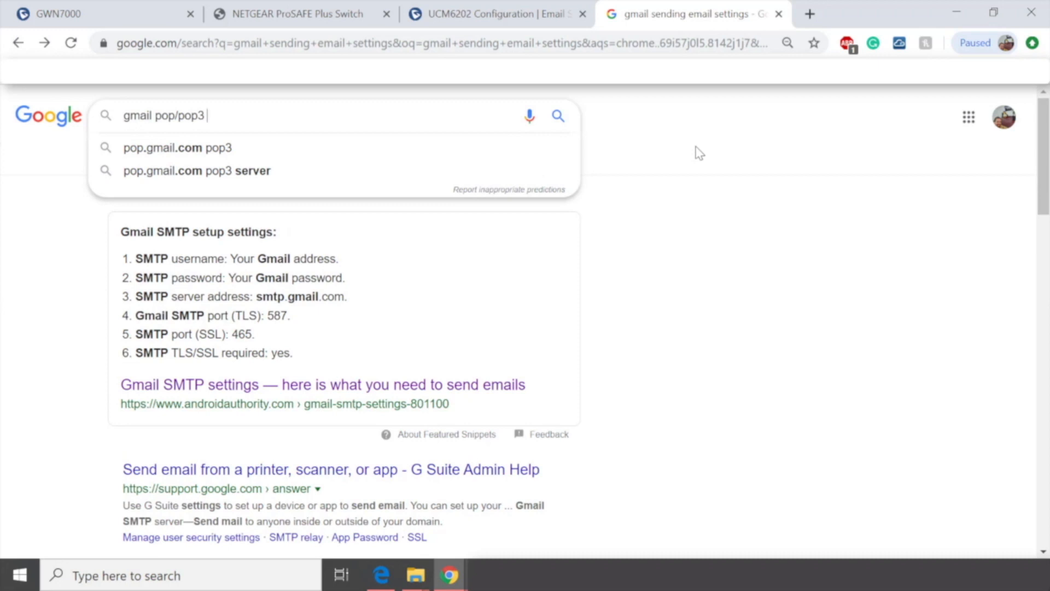
text( setting)
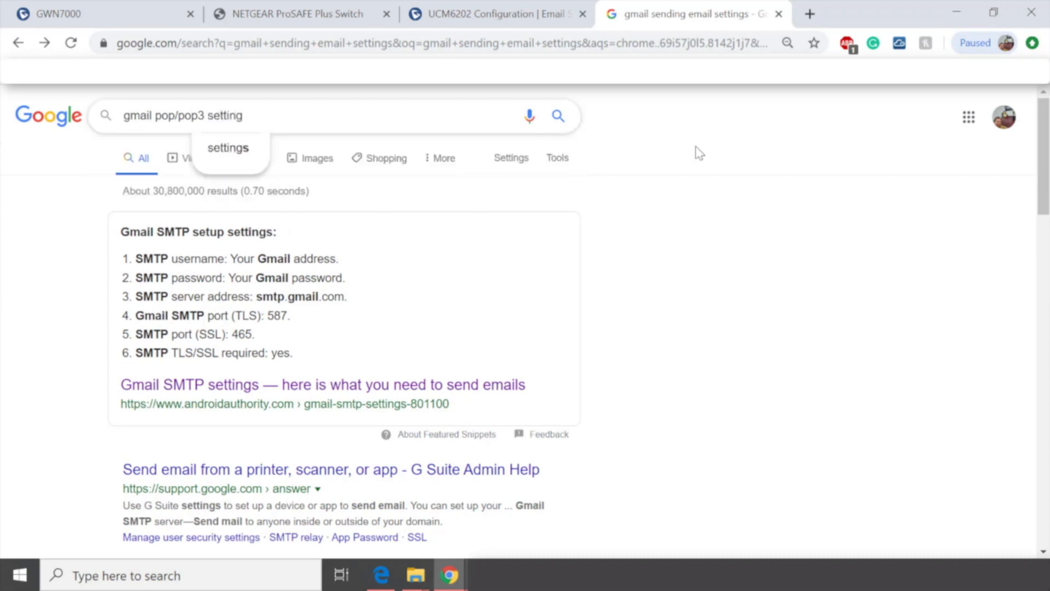
click(230, 148)
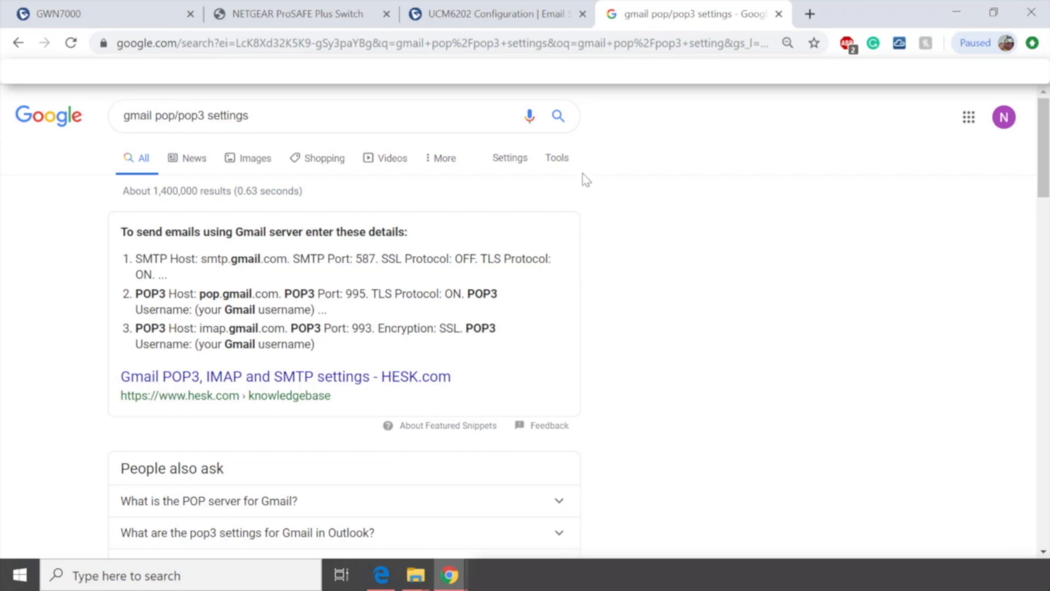
Step: Enter pop.gmail.com as the POP/POP3 Server Address
click(458, 10)
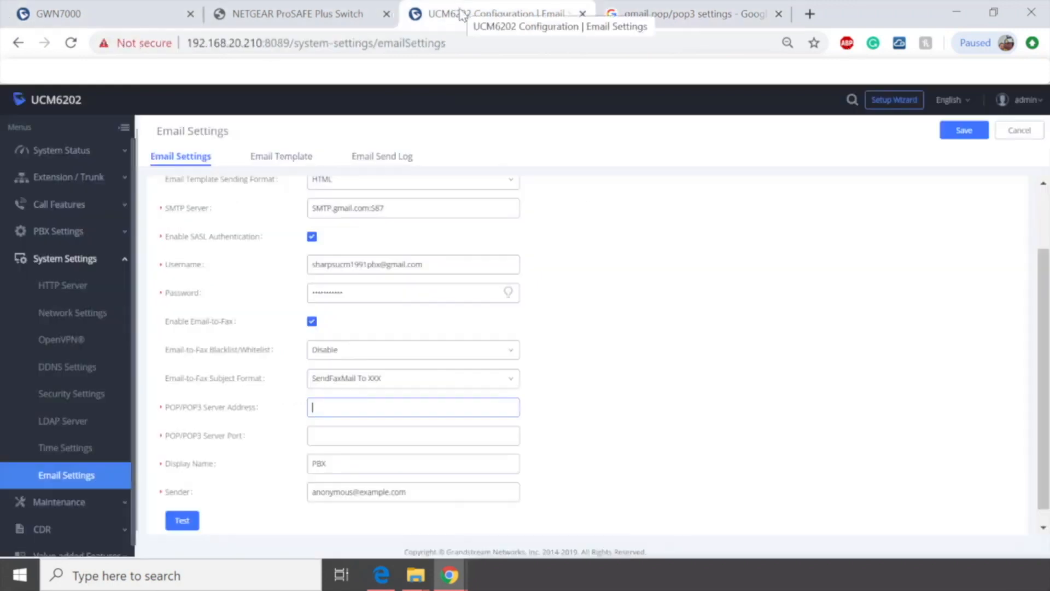
click(363, 412)
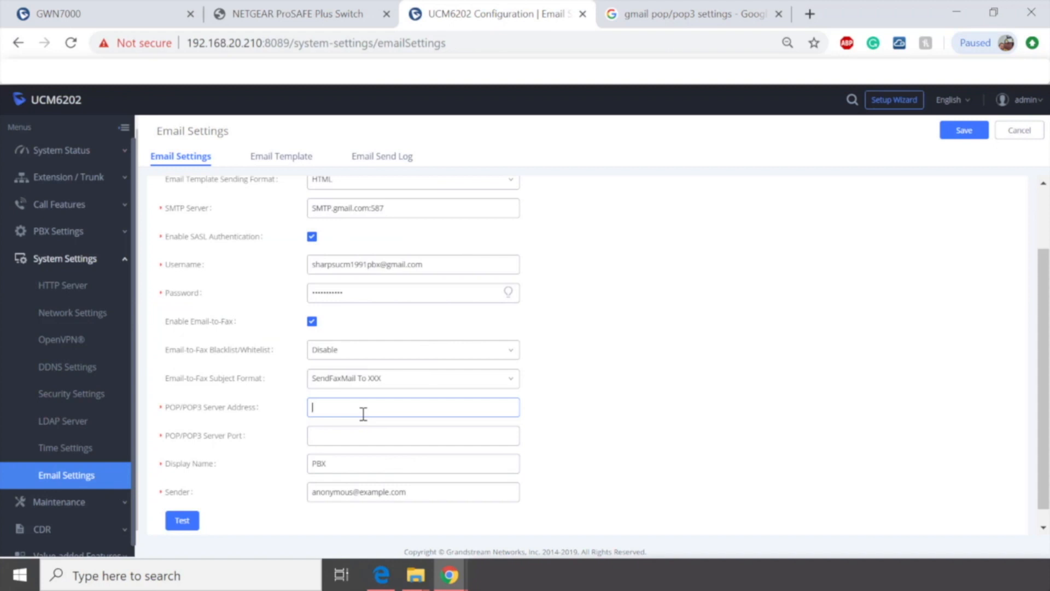
text(pop.gmail.com)
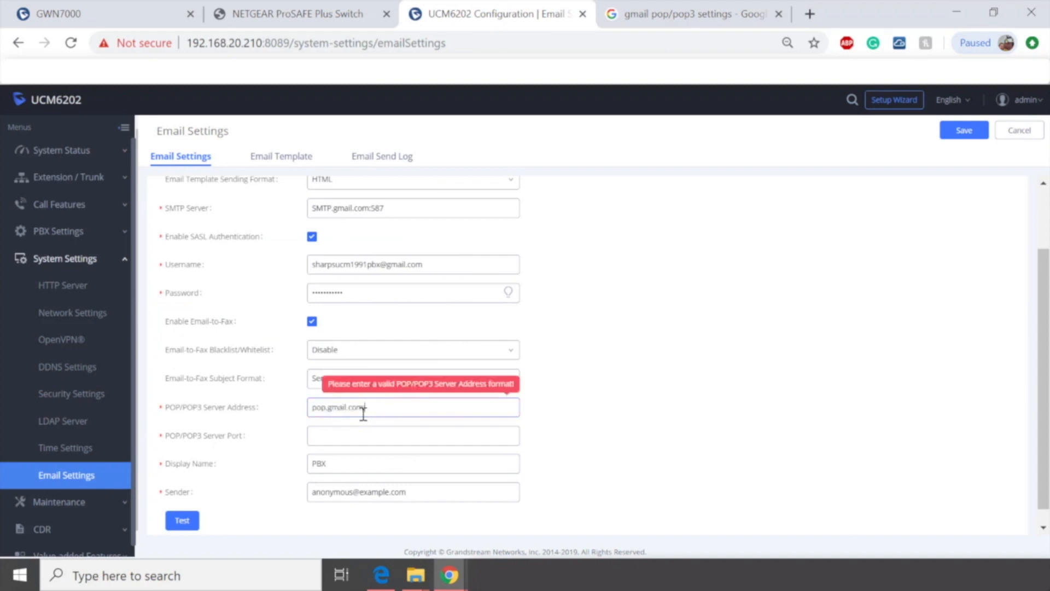
text(:995)
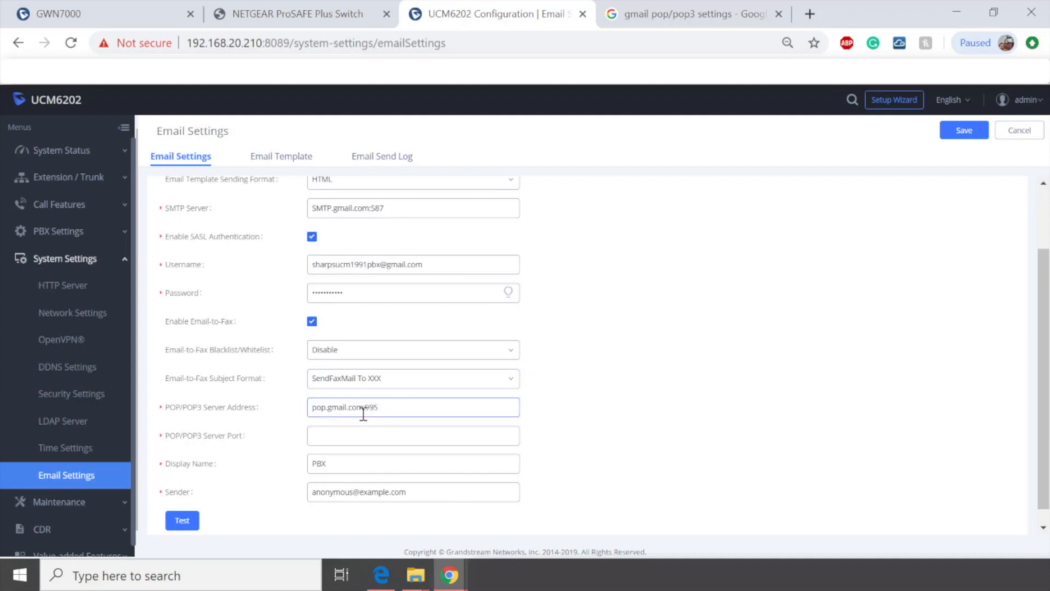
Step: Set the POP/POP3 Server Port to 995
key(BackSpace)
key(BackSpace)
key(BackSpace)
key(BackSpace)
click(360, 430)
text(995)
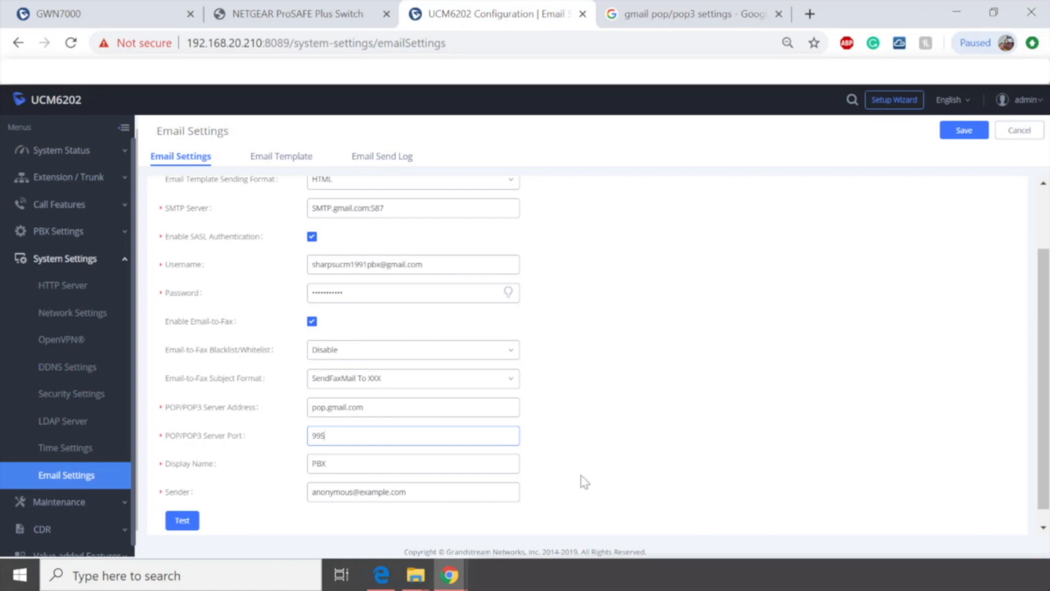
Step: Replace the Sender address with the Gmail username copied from the Username field, then save the email settings
drag(435, 492, 302, 499)
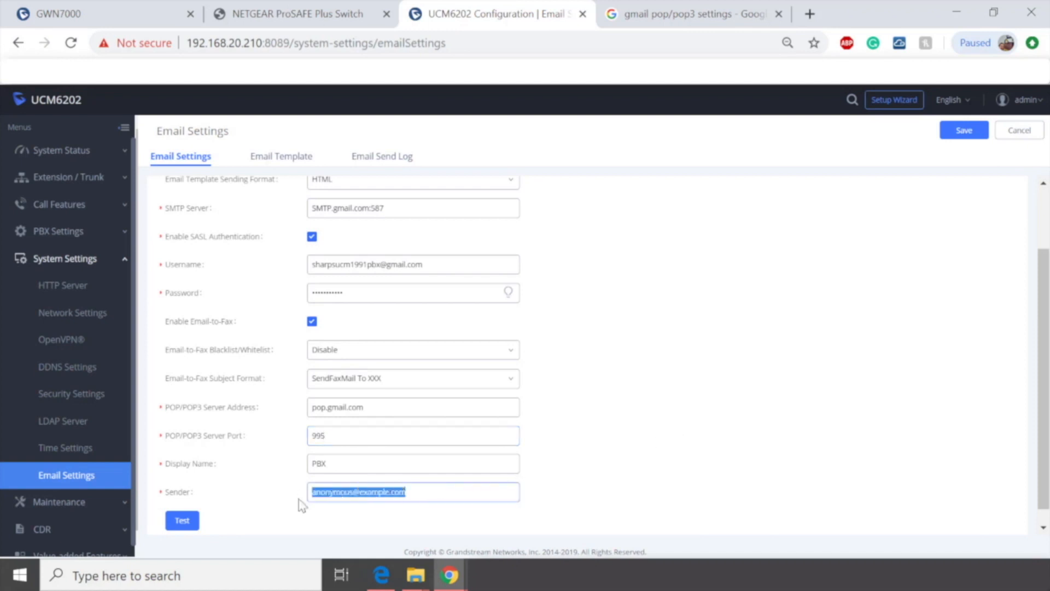
drag(452, 266, 206, 273)
key(ctrl+c)
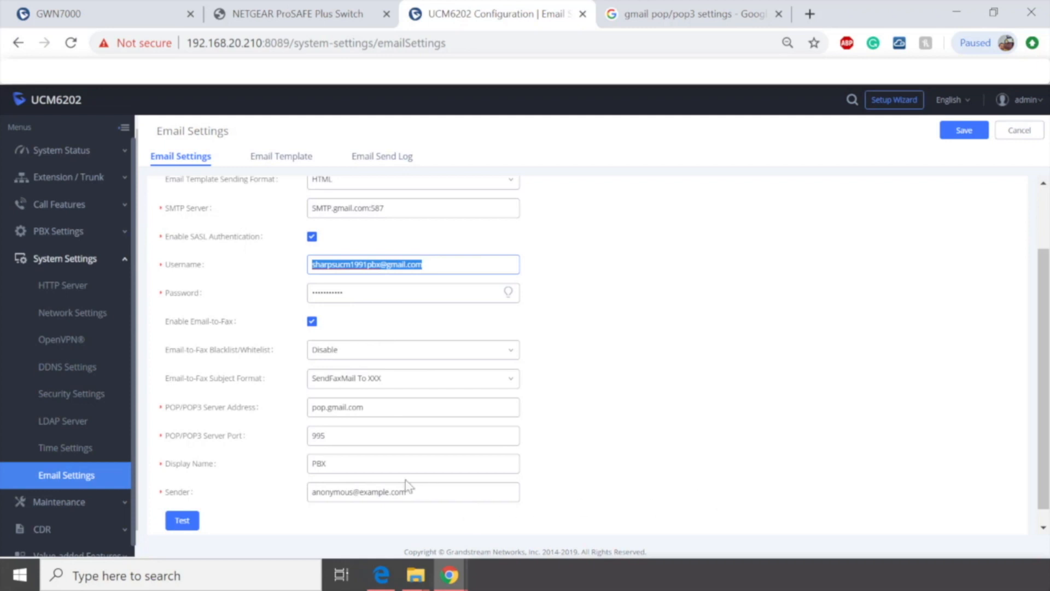
drag(421, 491, 158, 477)
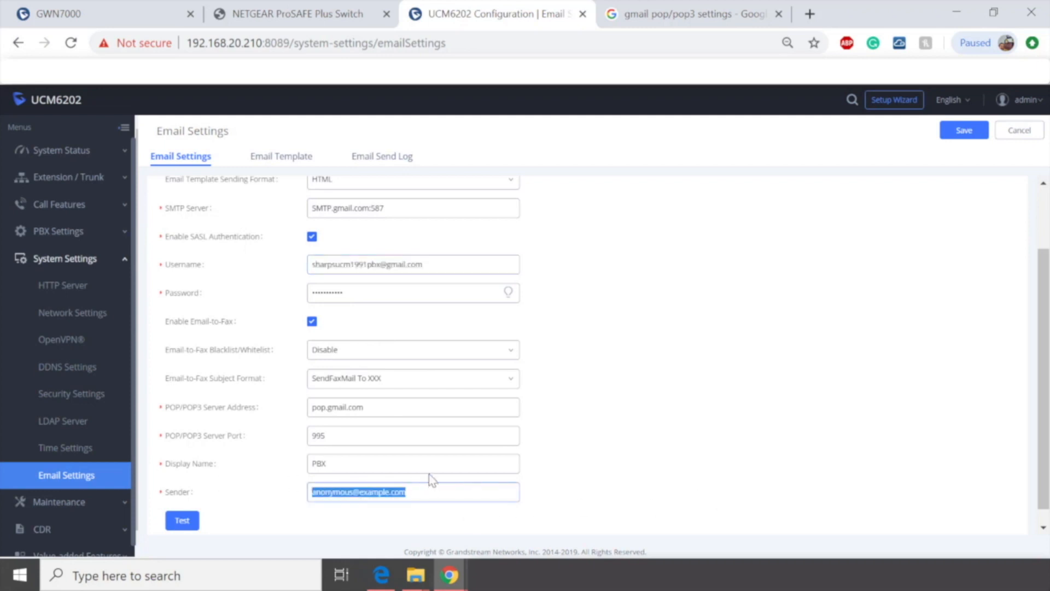
key(ctrl+v)
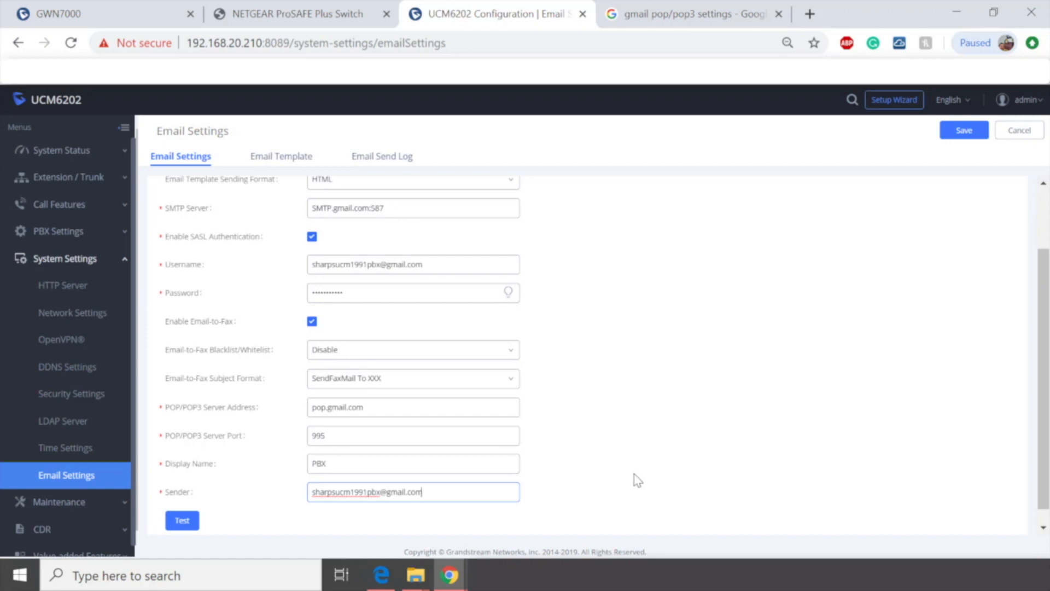
click(954, 129)
click(822, 100)
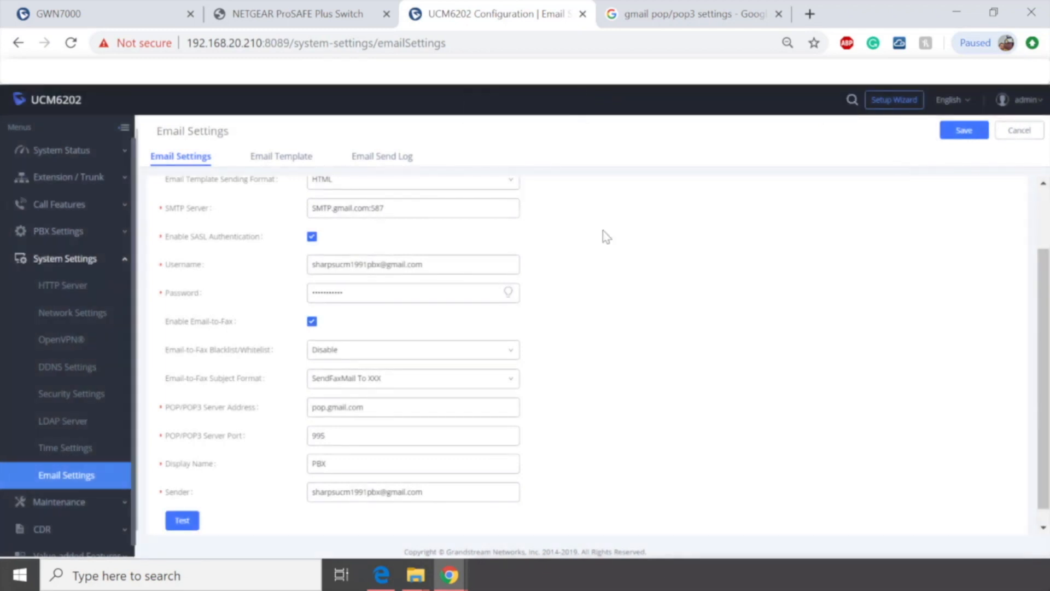
Step: Send a test email, entering the PBX Gmail account's e-mail address as the recipient
scroll(547, 328, down, 1)
click(182, 504)
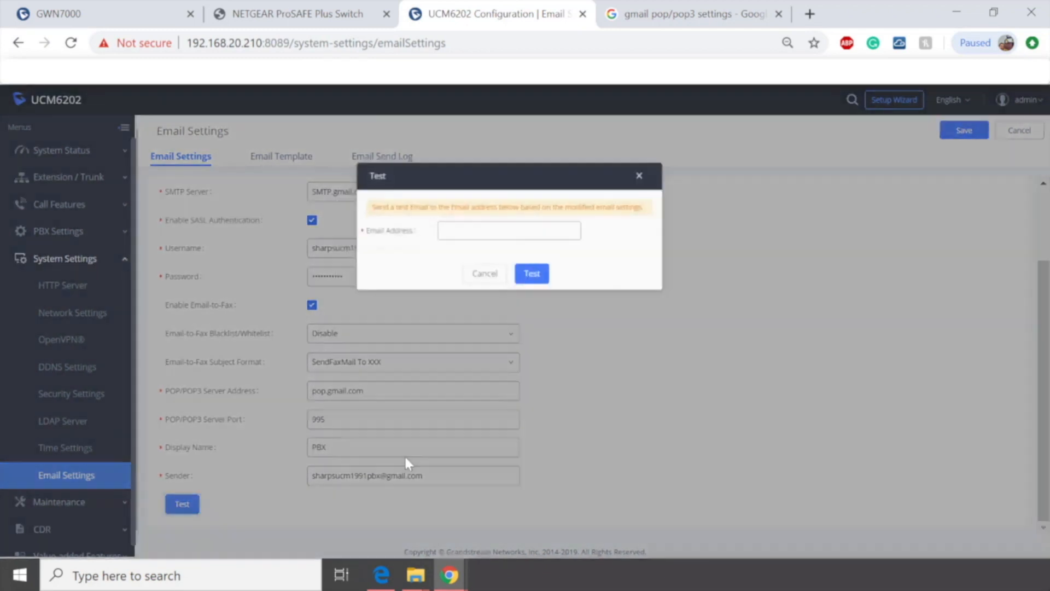
click(527, 218)
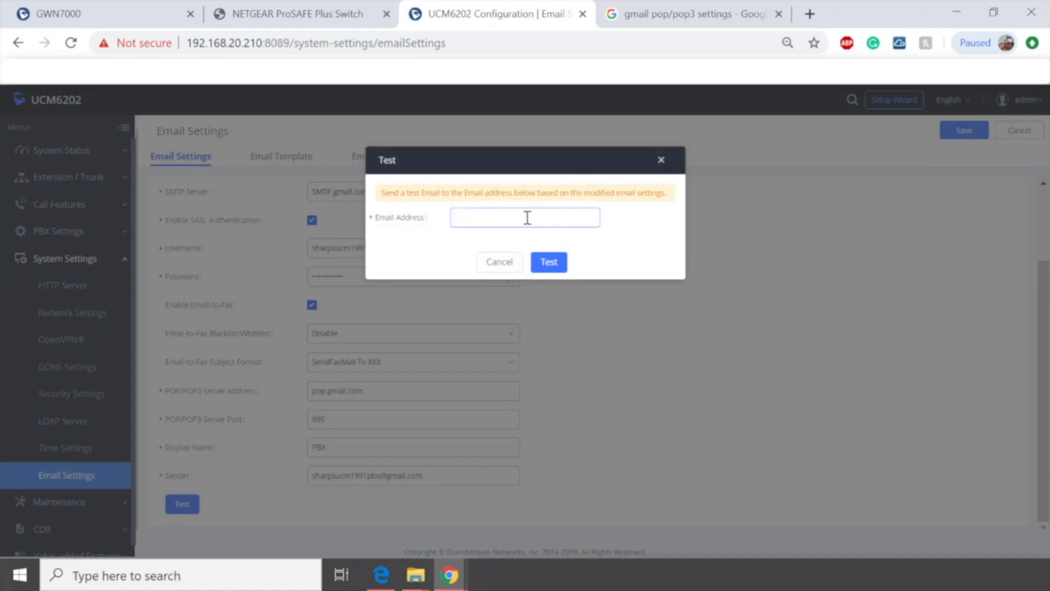
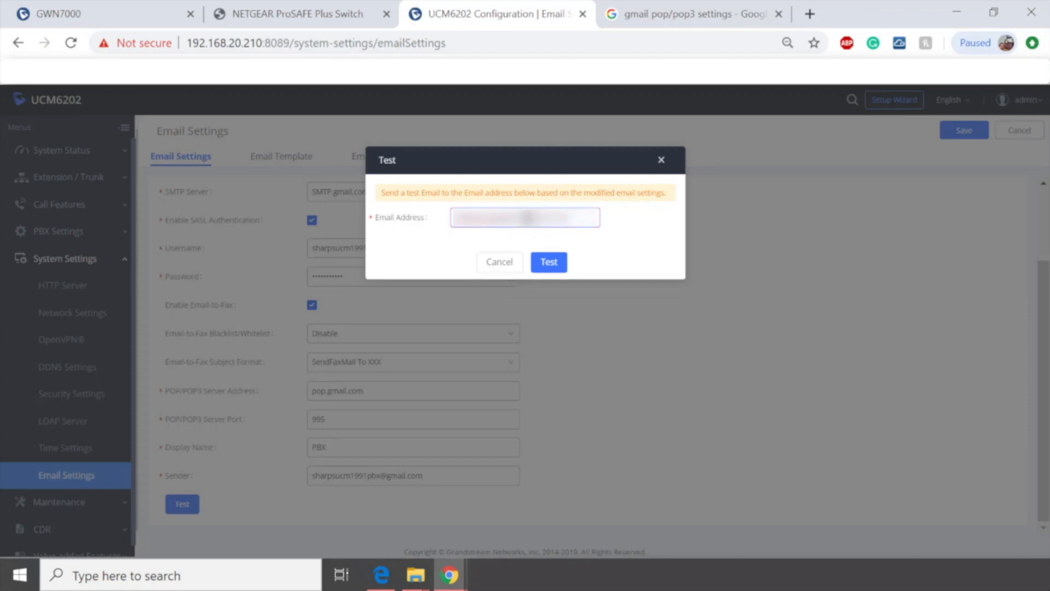
click(547, 262)
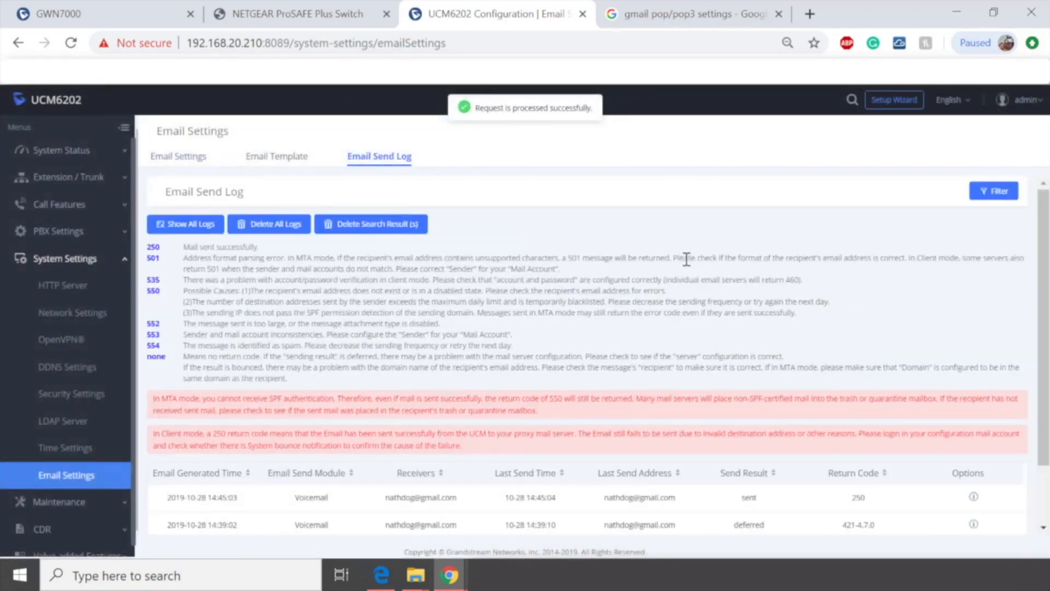
Step: Inspect the Email Send Log for the test email's send result and return code
scroll(656, 265, down, 2)
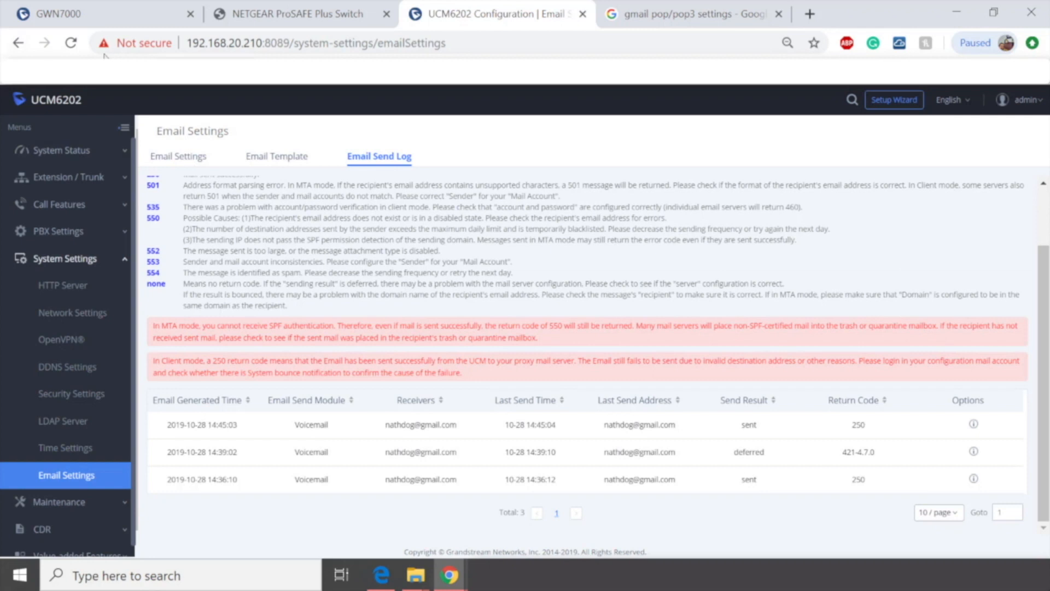
click(72, 44)
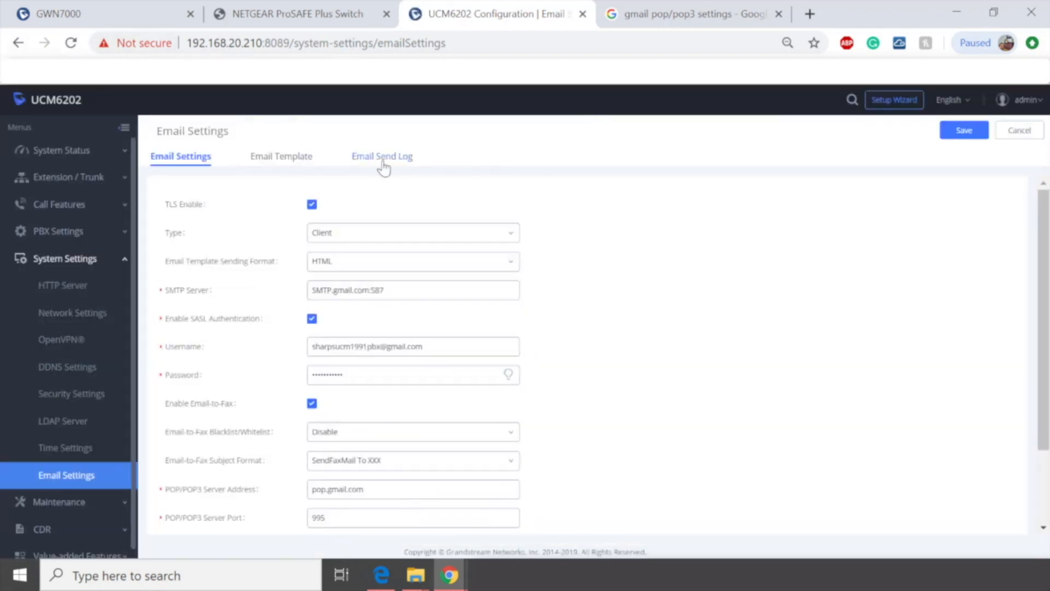
click(363, 157)
scroll(932, 302, down, 2)
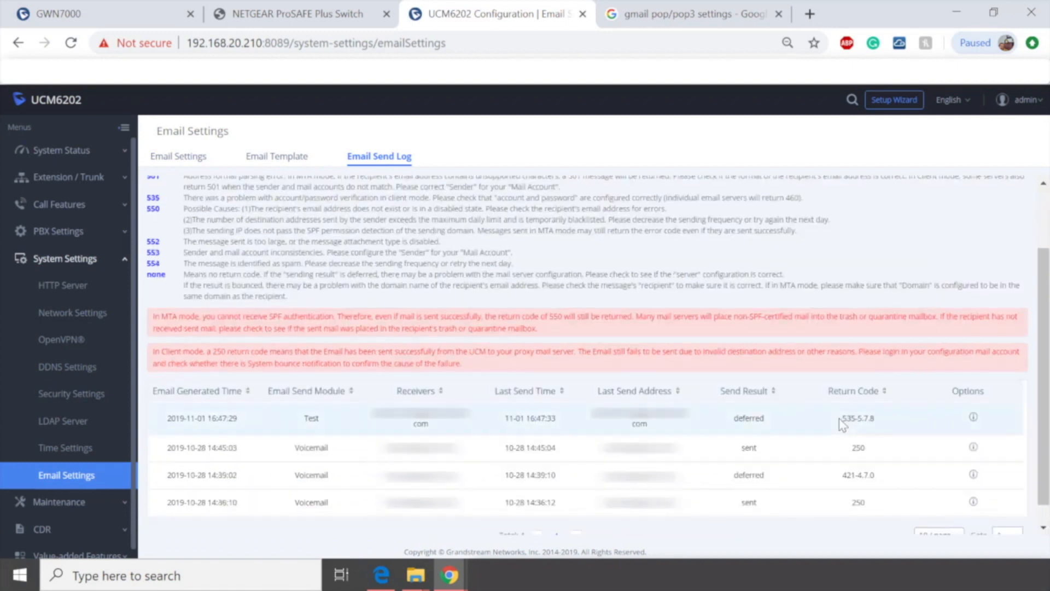
drag(841, 418, 889, 426)
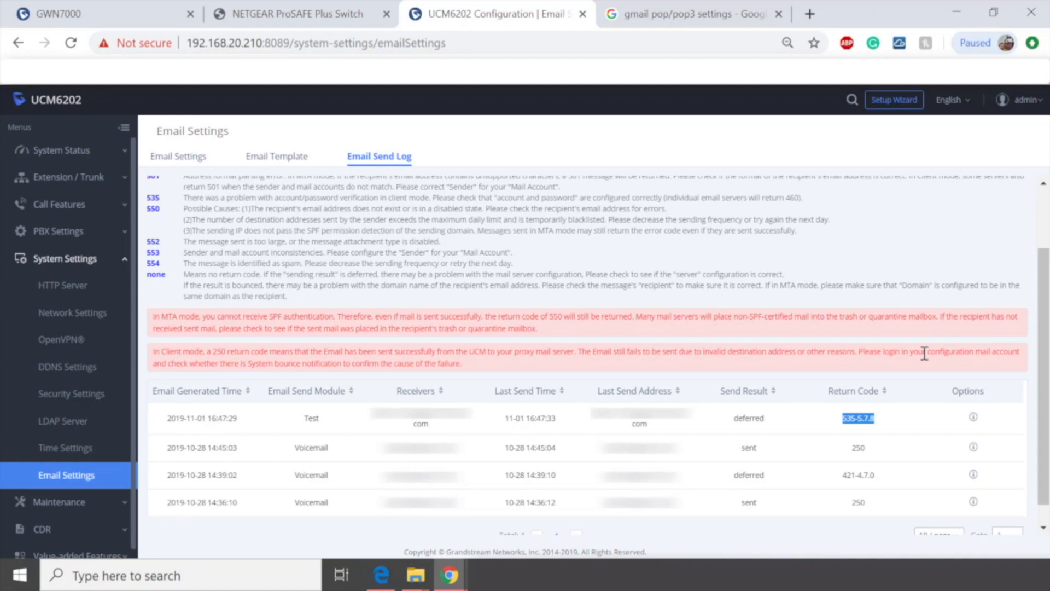
Step: Return to Email Settings and select the address in the Username field
click(185, 163)
click(450, 347)
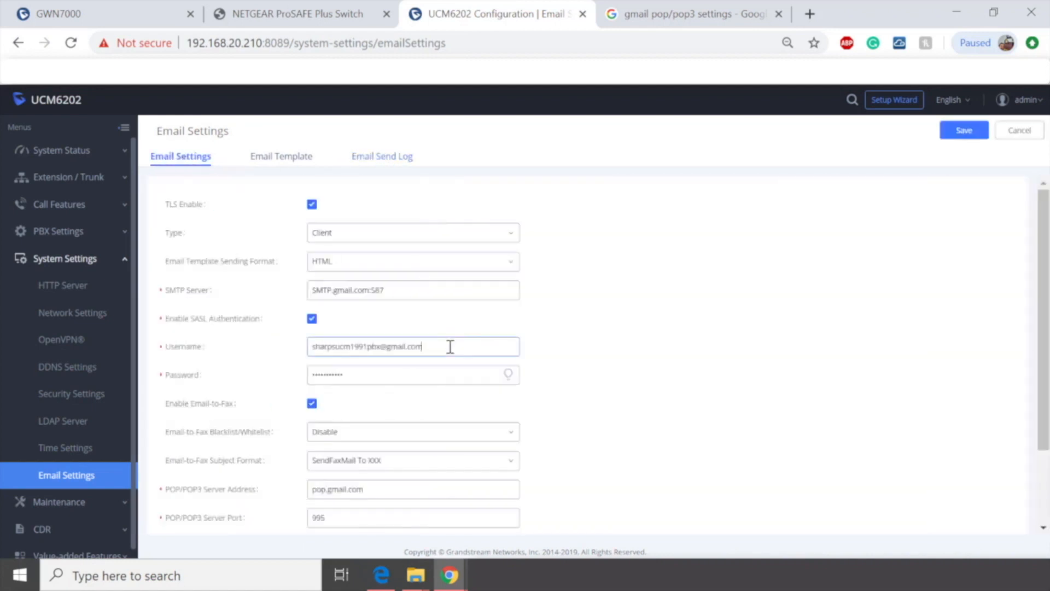
drag(450, 346, 275, 346)
click(797, 338)
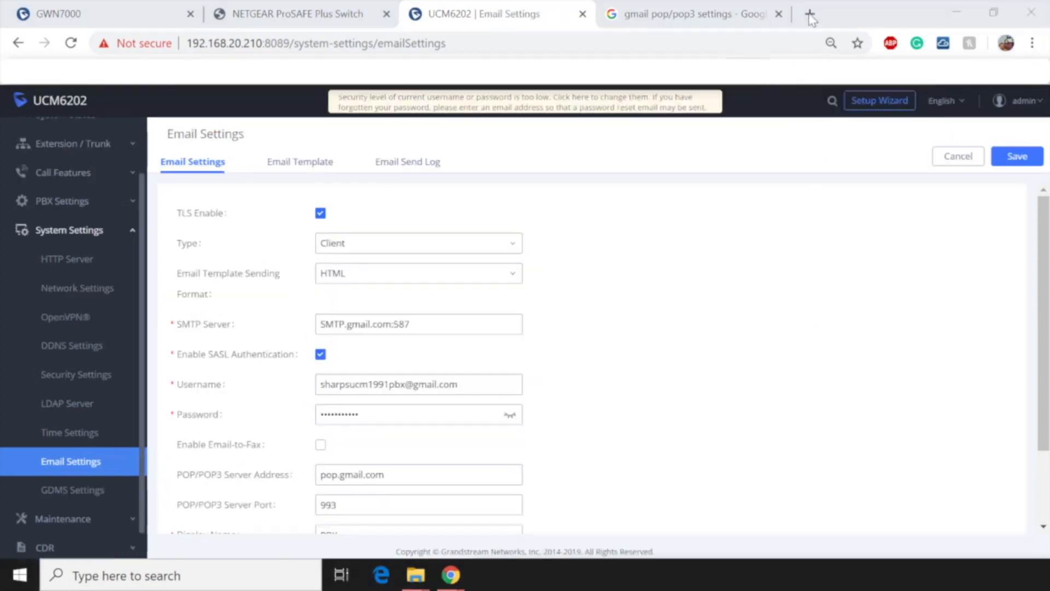
Step: Open a new browser tab and switch the signed-in Google account to the PBX Gmail account
click(810, 15)
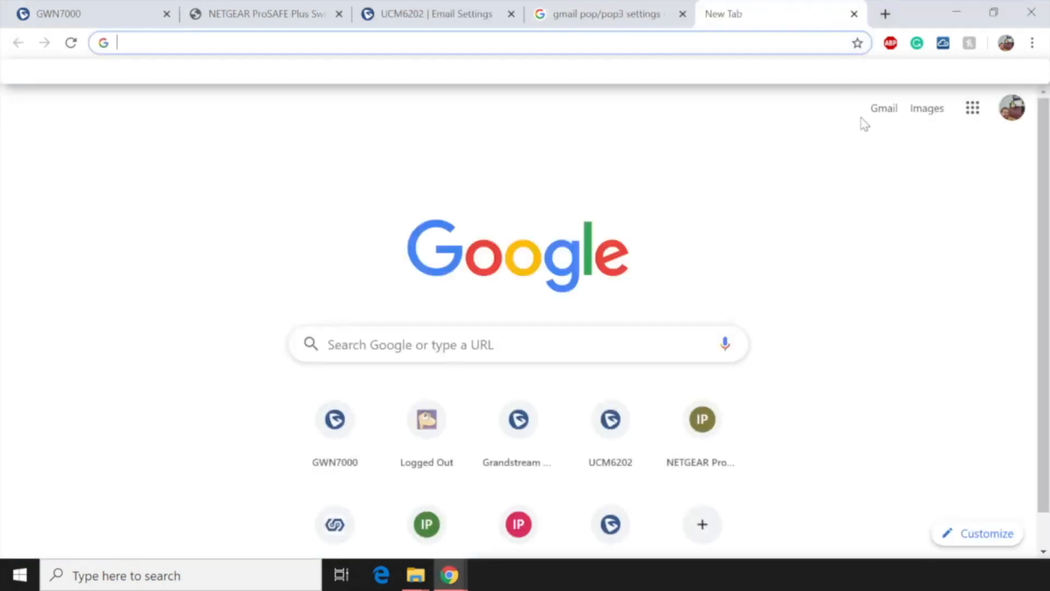
click(1010, 112)
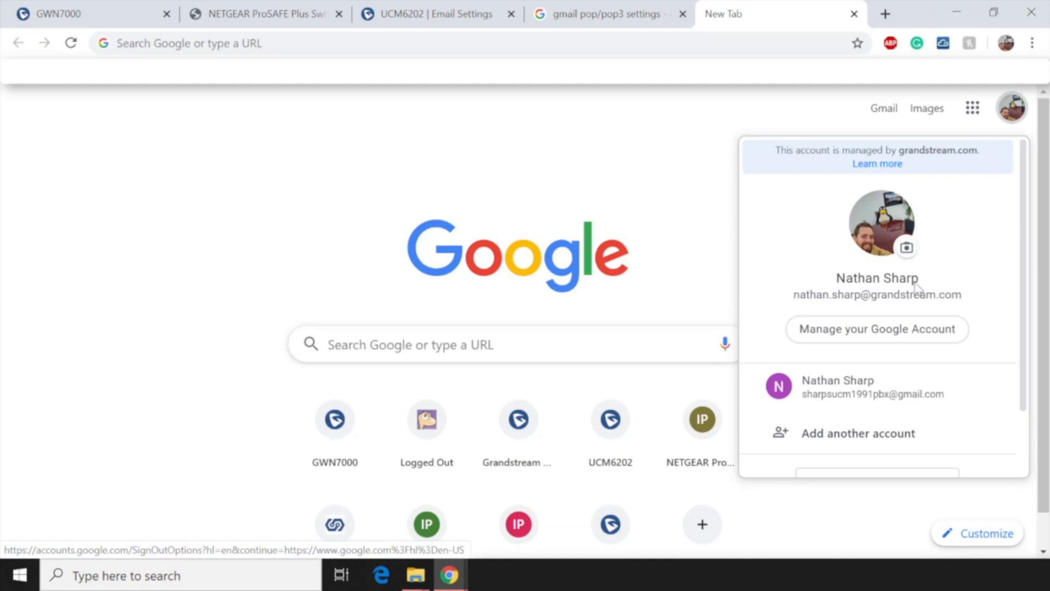
click(866, 390)
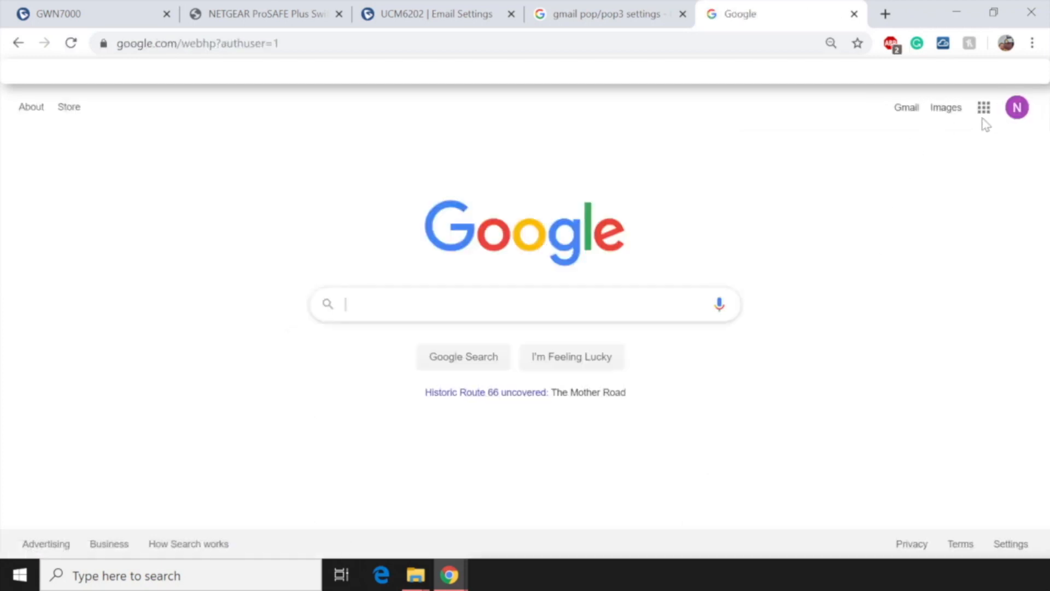
Step: Turn on Less secure app access in the Gmail account's Security settings
click(1014, 113)
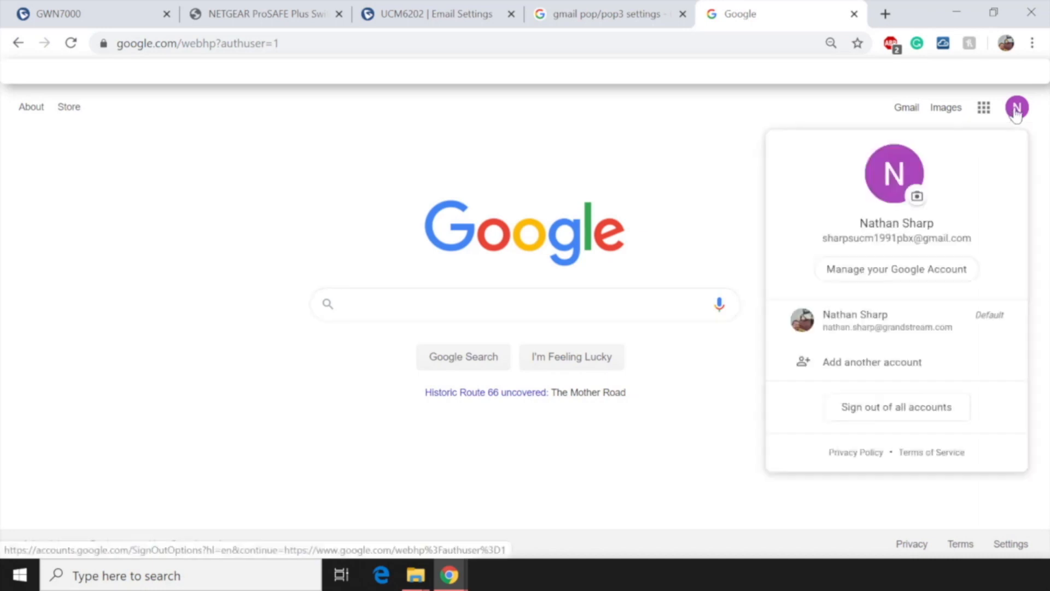
click(857, 277)
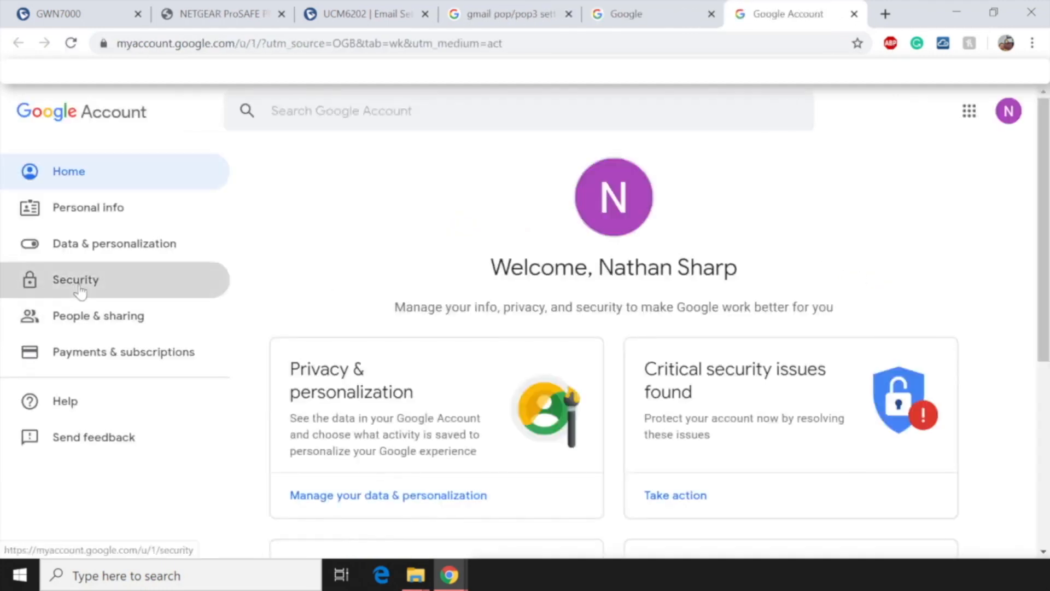
click(82, 283)
scroll(424, 306, down, 10)
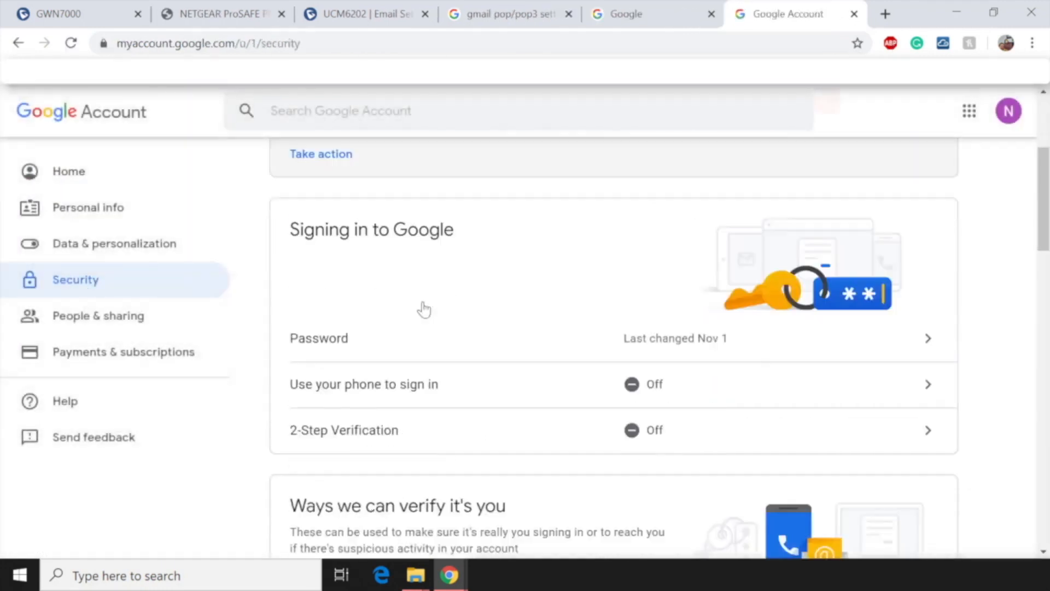
scroll(424, 309, down, 15)
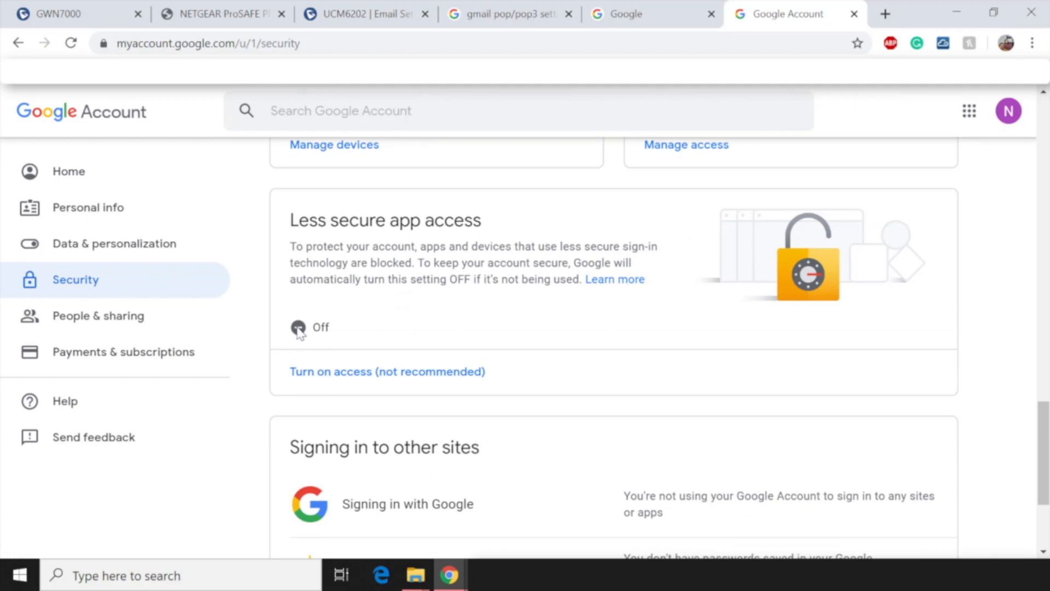
click(335, 373)
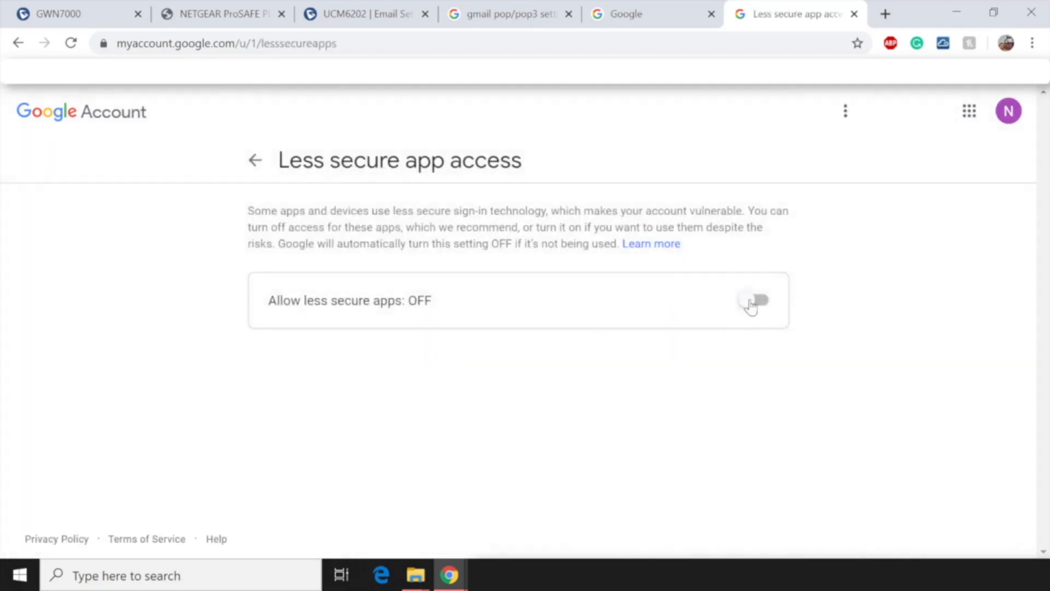
click(750, 302)
Step: Back in the PBX email settings, send another test email to the PBX Gmail account's address
click(364, 17)
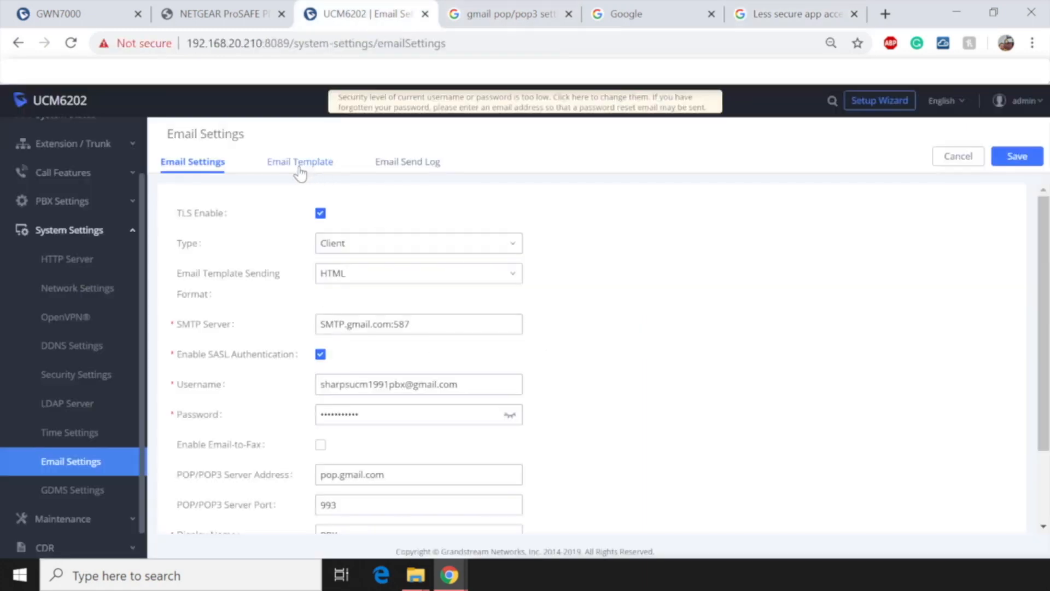
scroll(264, 476, down, 2)
click(193, 499)
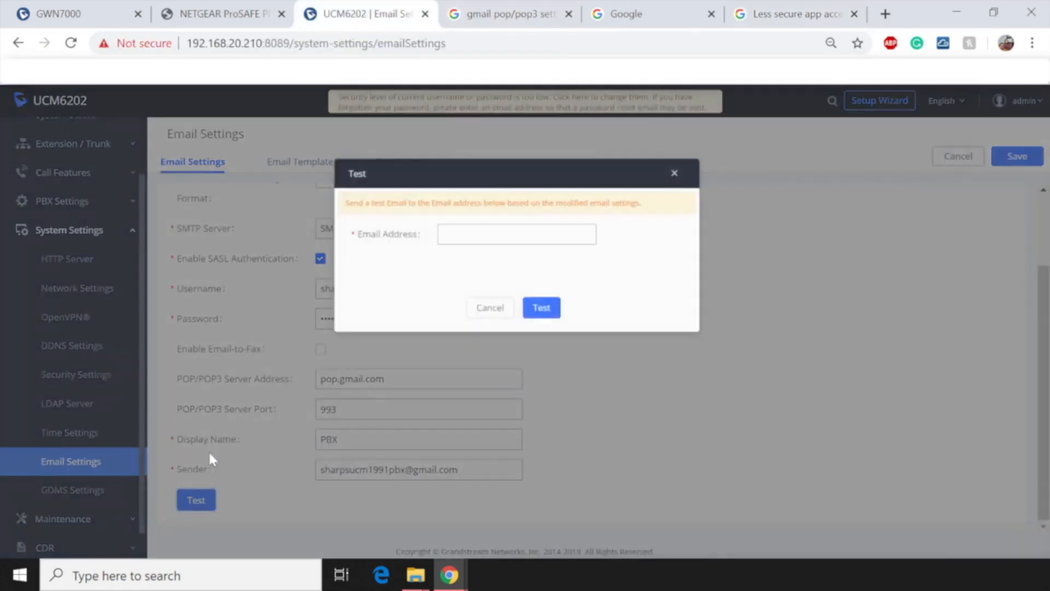
click(506, 238)
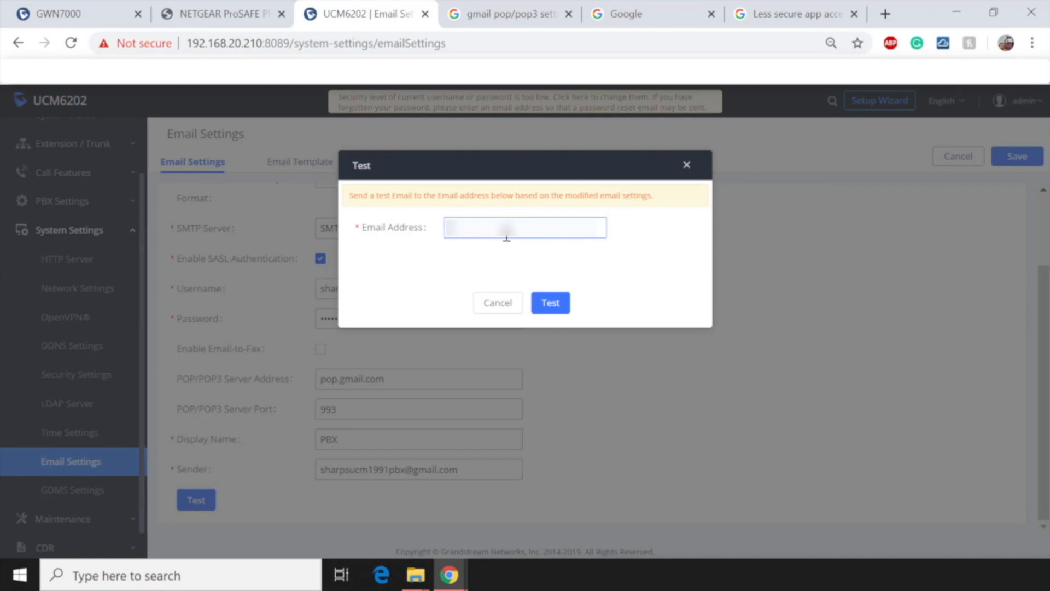
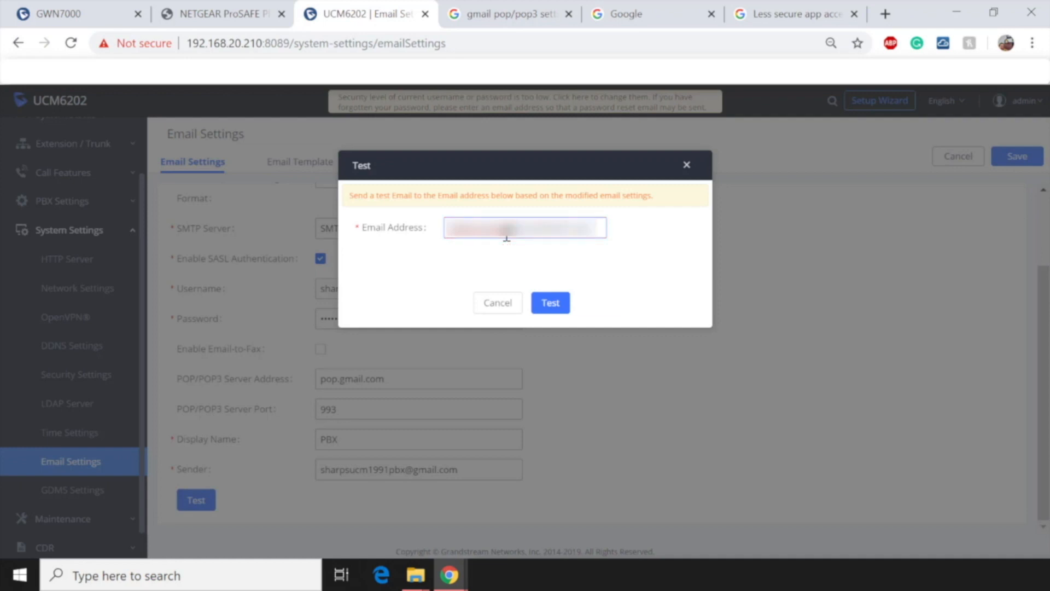
click(562, 309)
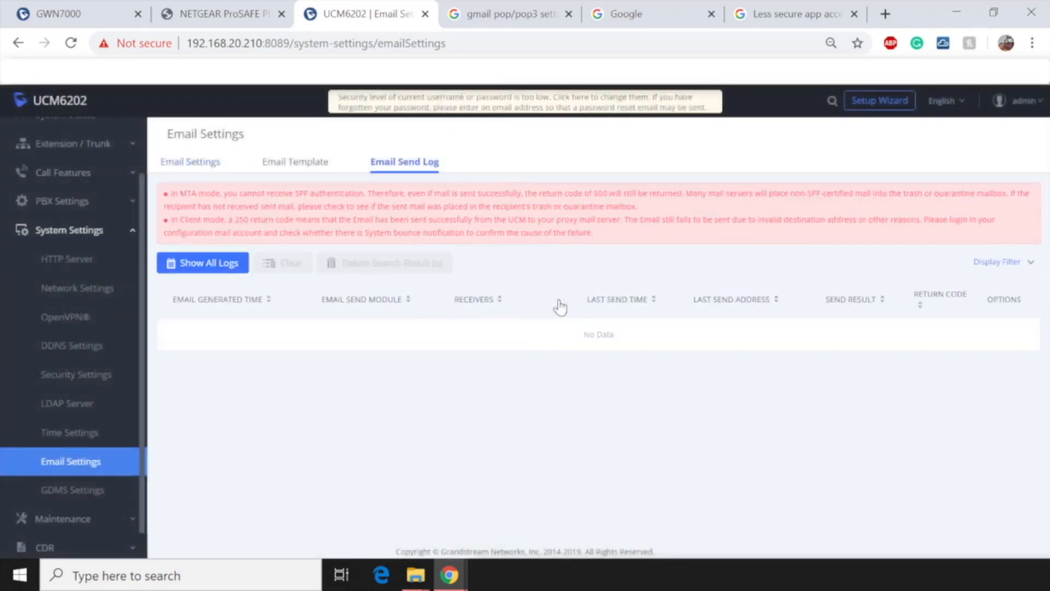
Step: Reload the Email Send Log page to check the new test email's result
click(71, 44)
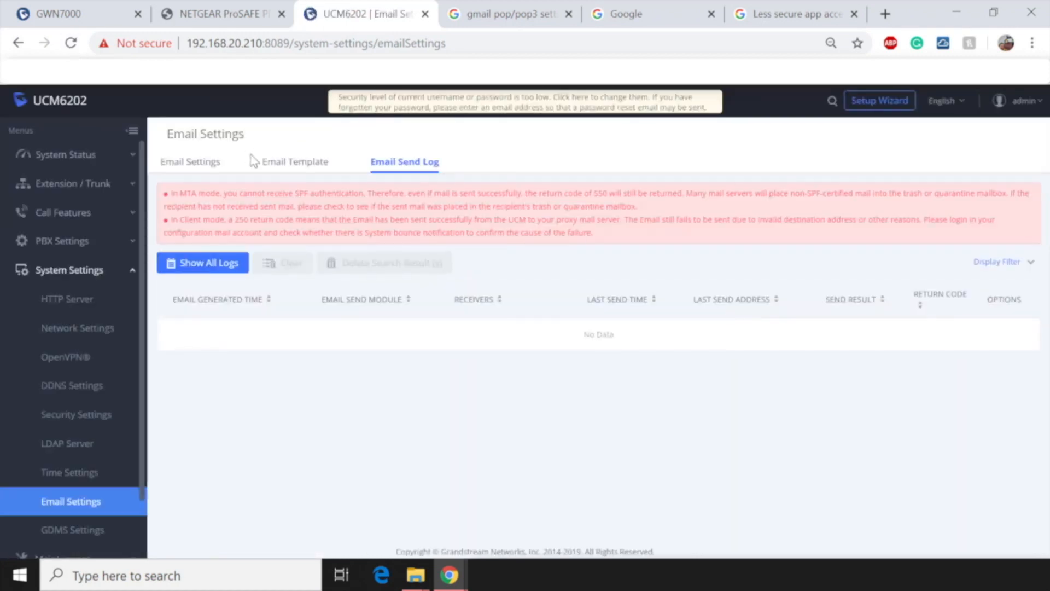
click(302, 161)
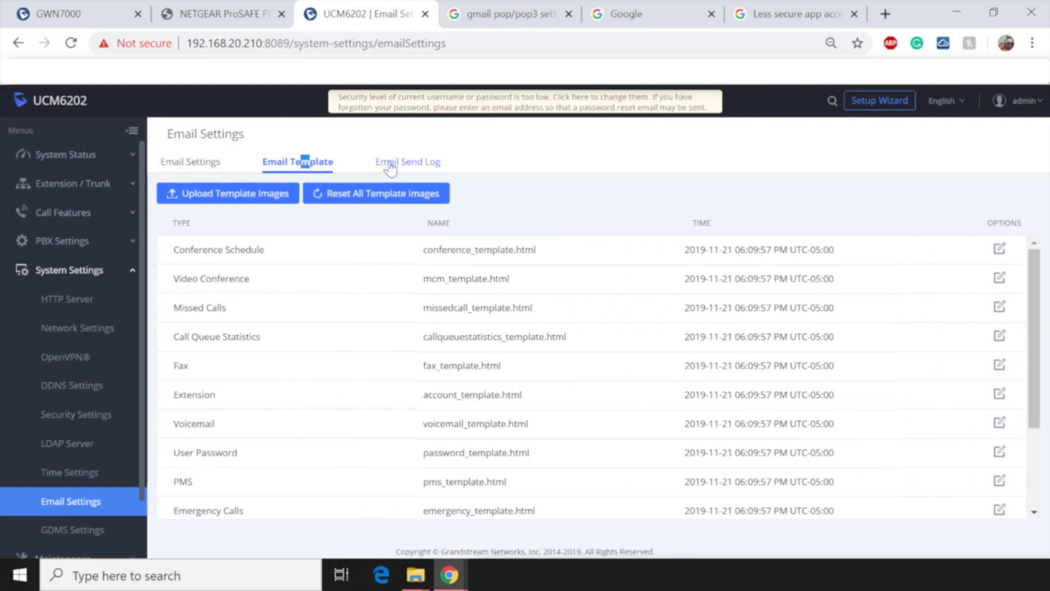
click(390, 163)
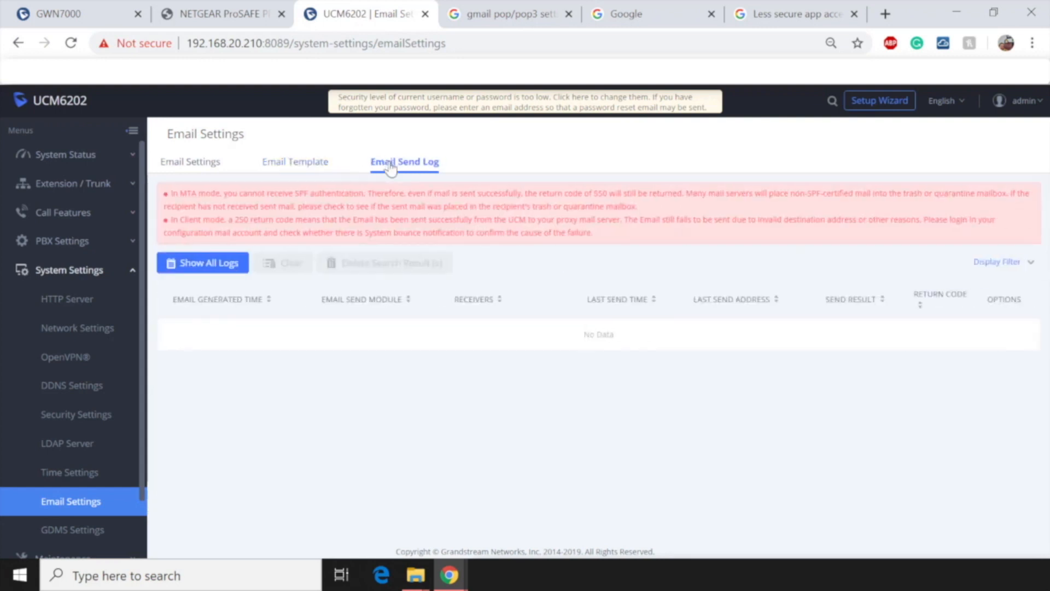
click(557, 44)
key(Return)
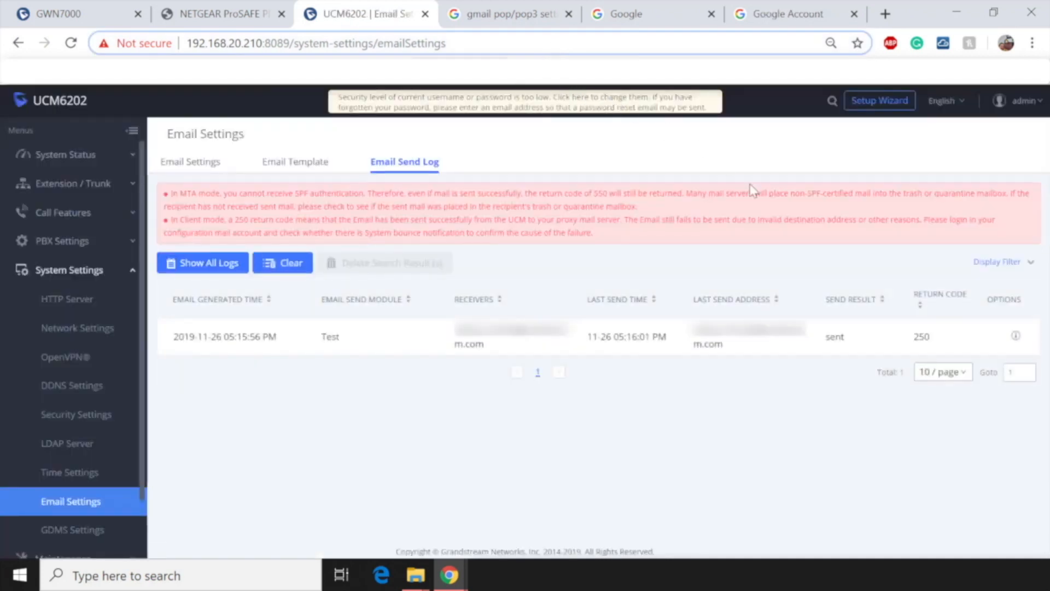